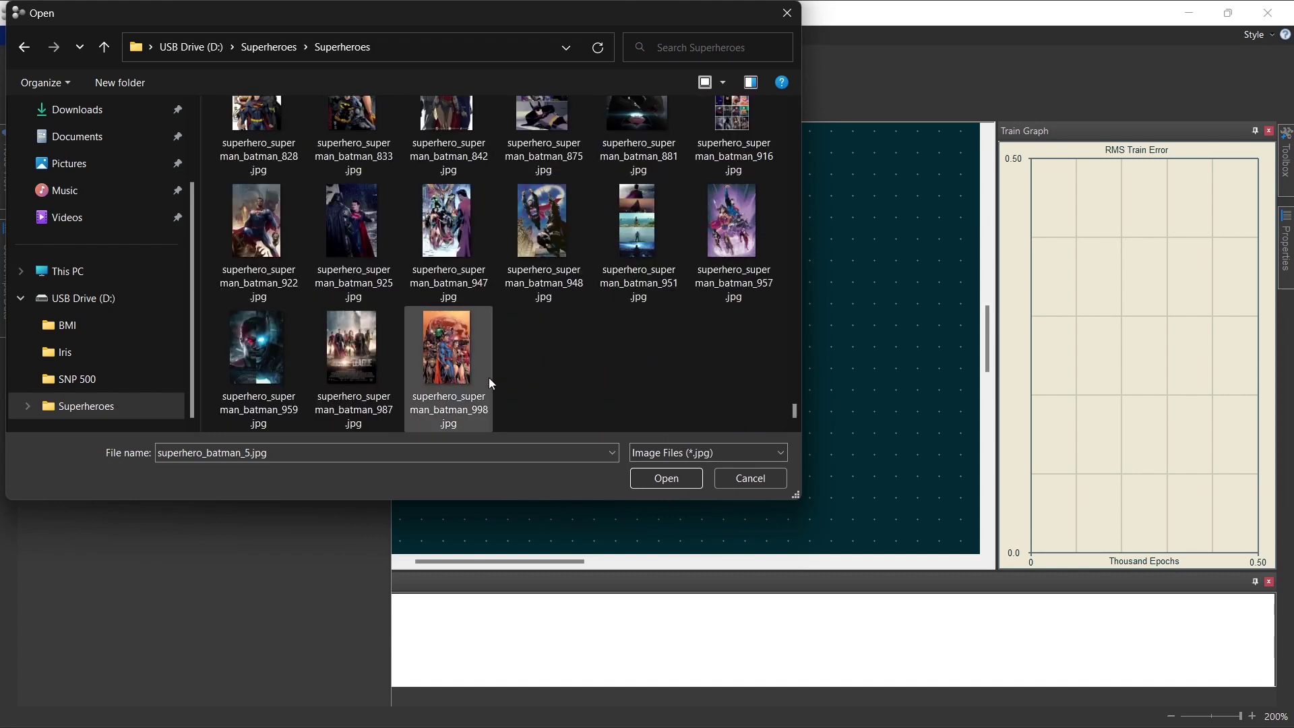
Load all the JPG images from the Superheroes folder and place them as an image layer on the canvas
left_click(486, 377)
key("ctrl+a")
left_click(636, 476)
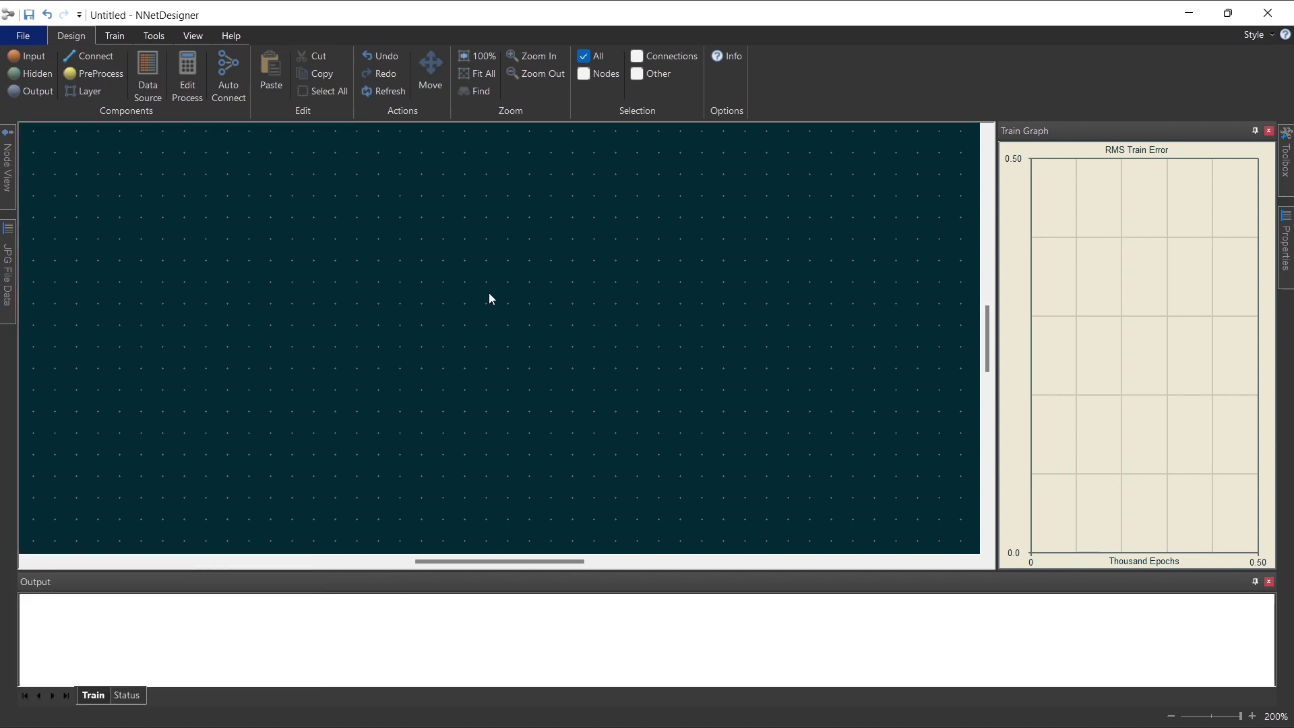
left_click(78, 92)
left_click(270, 230)
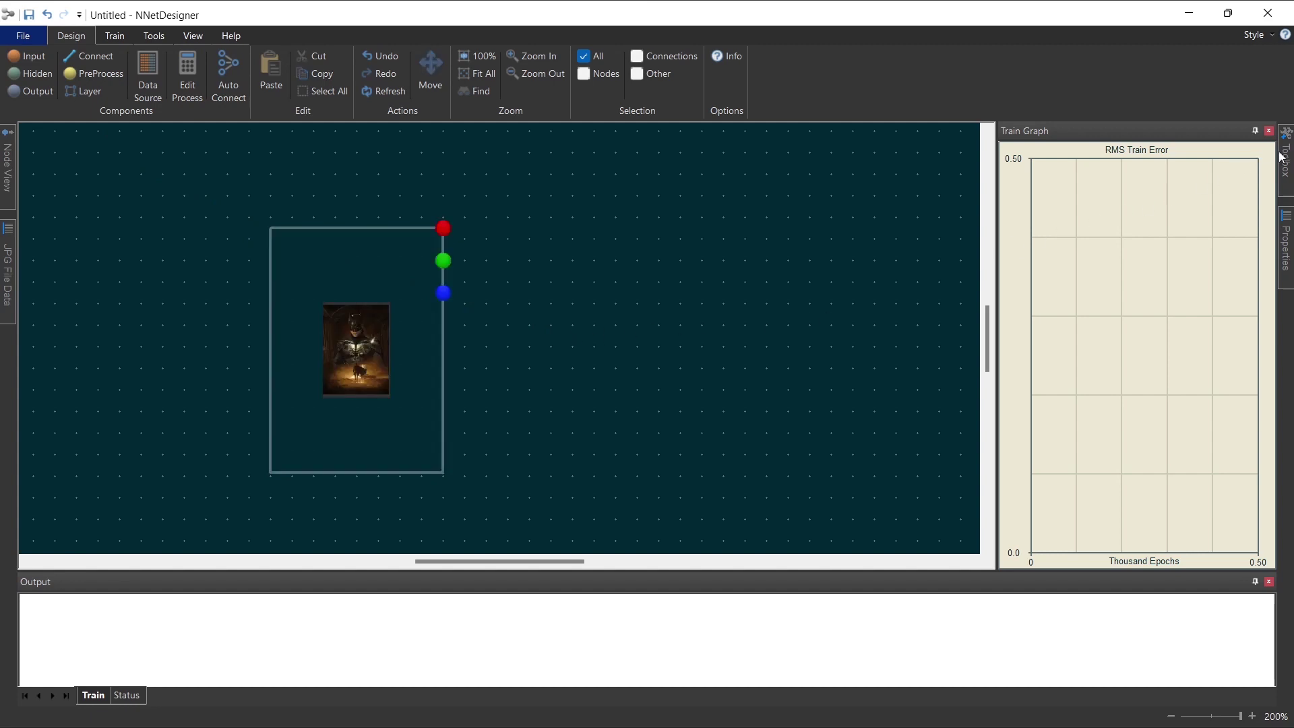
Add a Net module beside the image layer, with input nodes and preprocessing disabled
mouse_move(1280, 156)
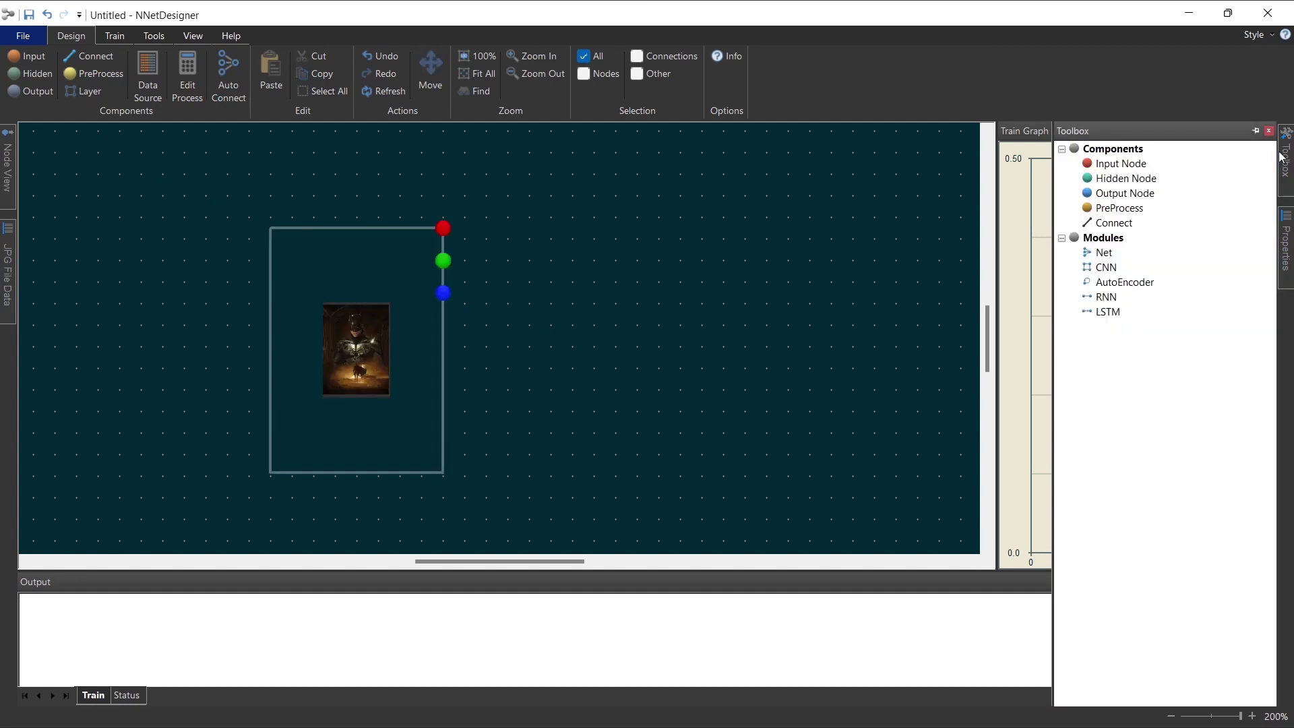
left_click(1108, 254)
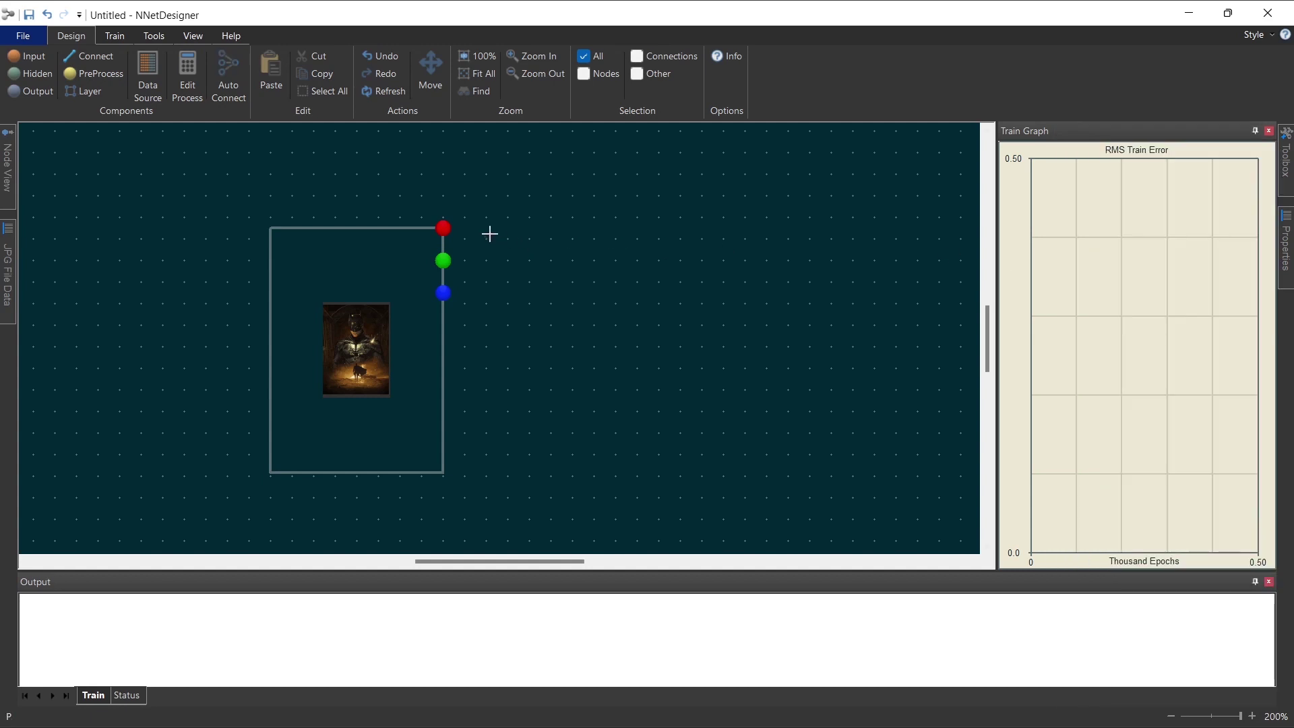
left_click(513, 223)
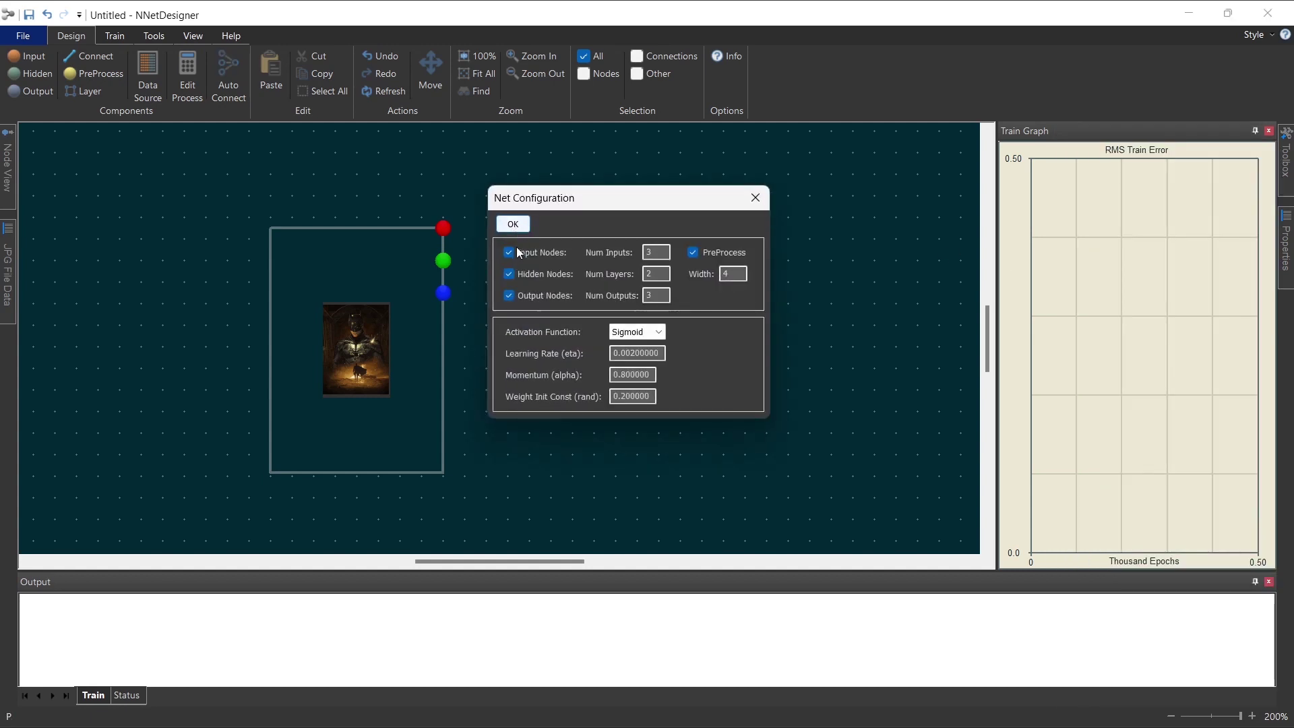
left_click(510, 253)
left_click(693, 253)
Create the net with 3 hidden layers of width 10 and 2 outputs, and auto-connect it to the image layer
double_click(649, 273)
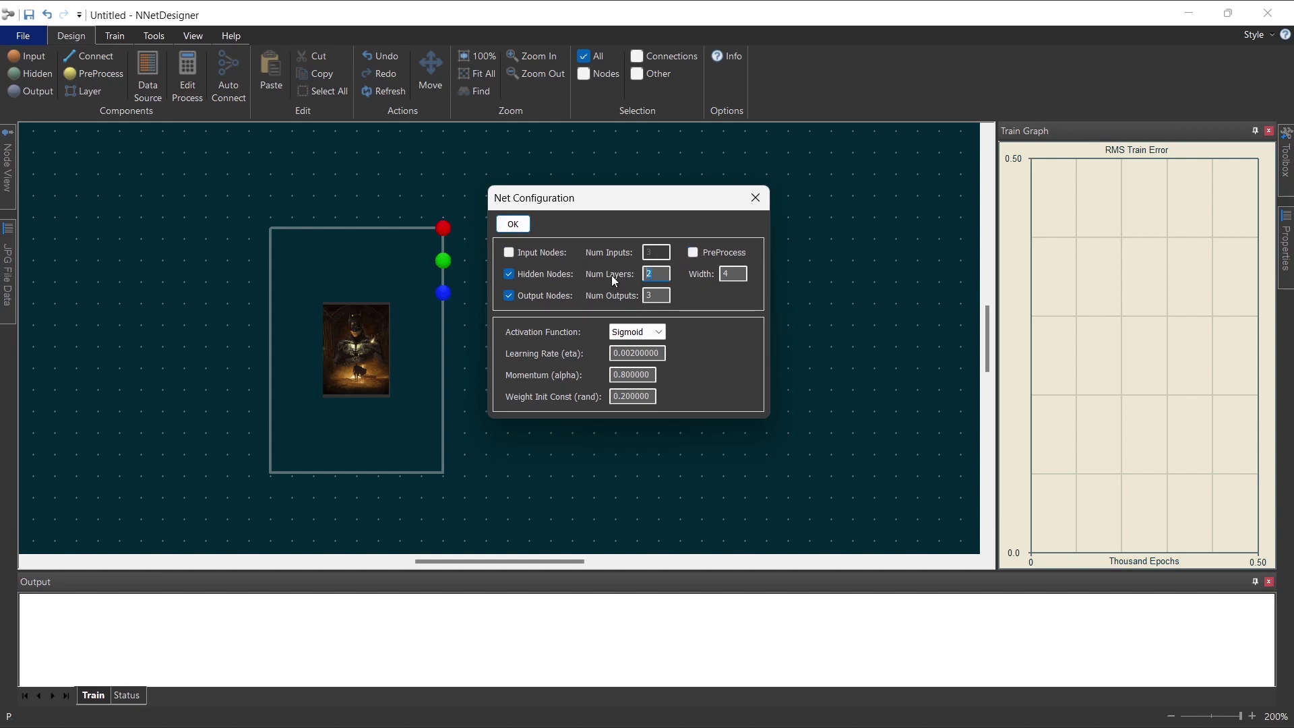
type("3")
left_click(734, 272)
left_click_drag(734, 272, 699, 282)
type("10")
key("Tab")
type("2")
left_click(521, 227)
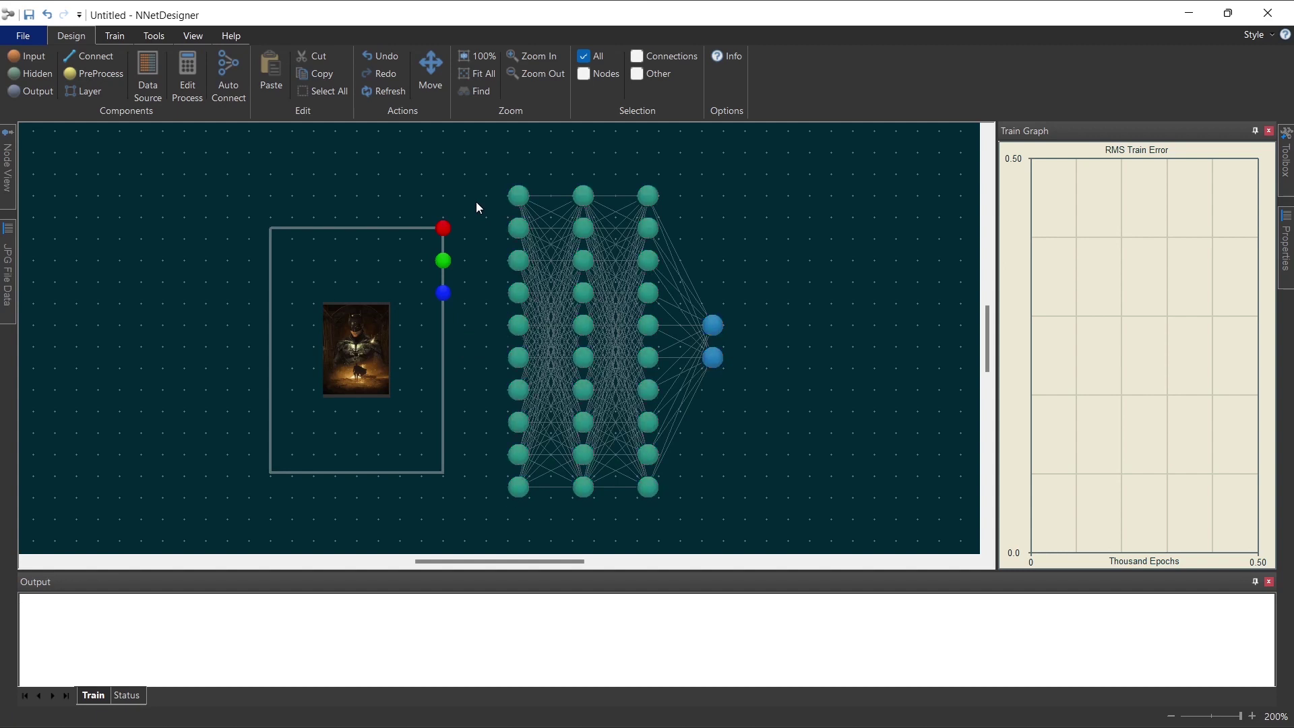
left_click(219, 65)
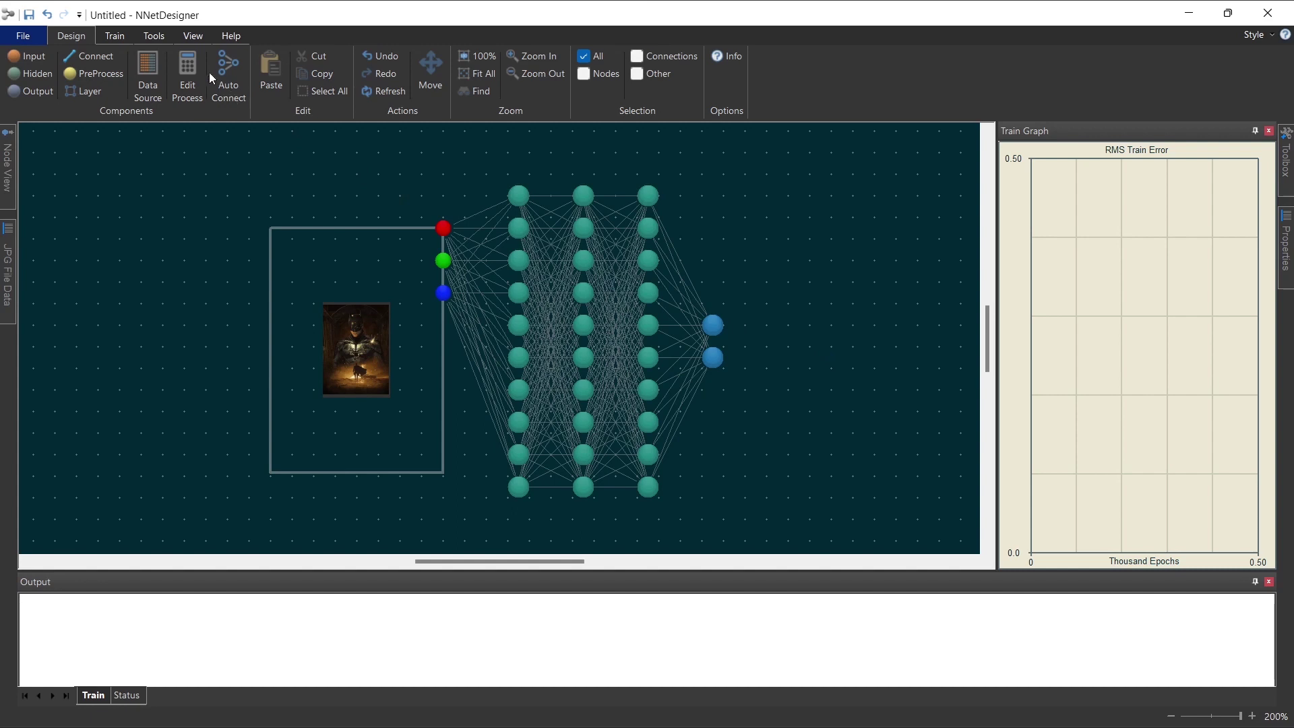
Assign the image name key batman to the upper output node and superman to the lower output node
left_click(184, 66)
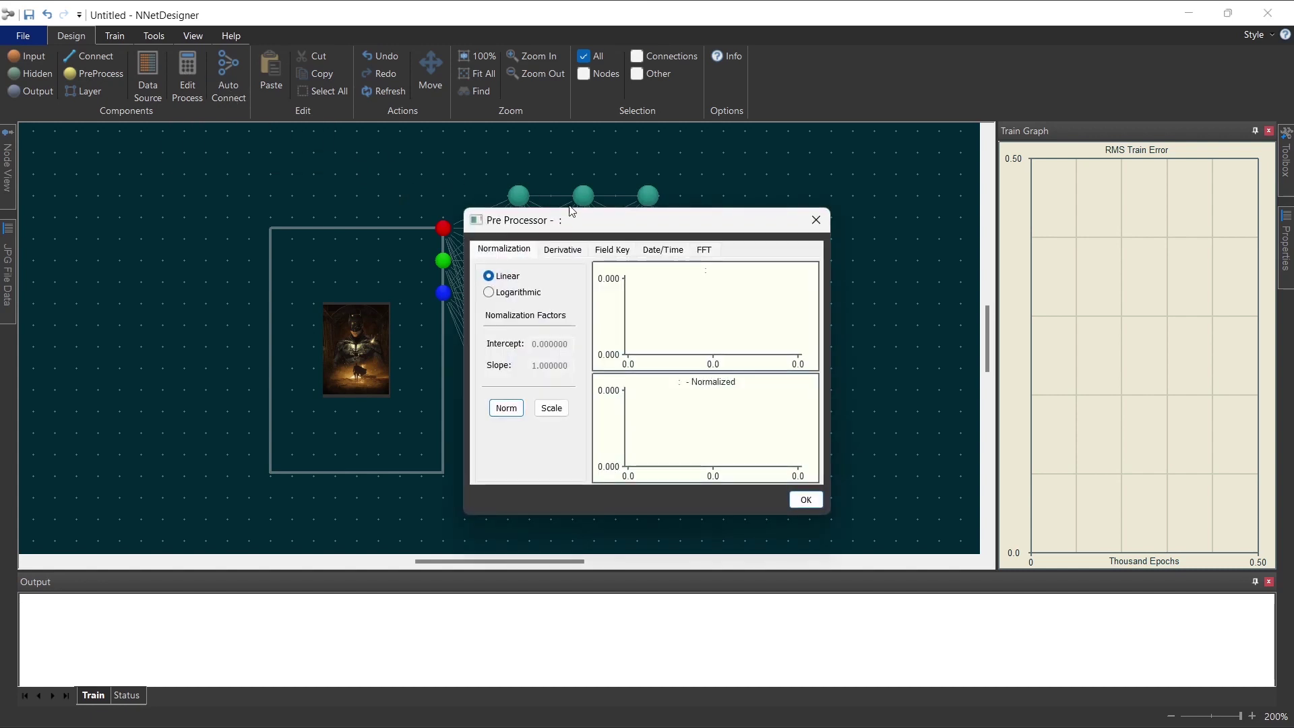
left_click_drag(595, 231, 863, 216)
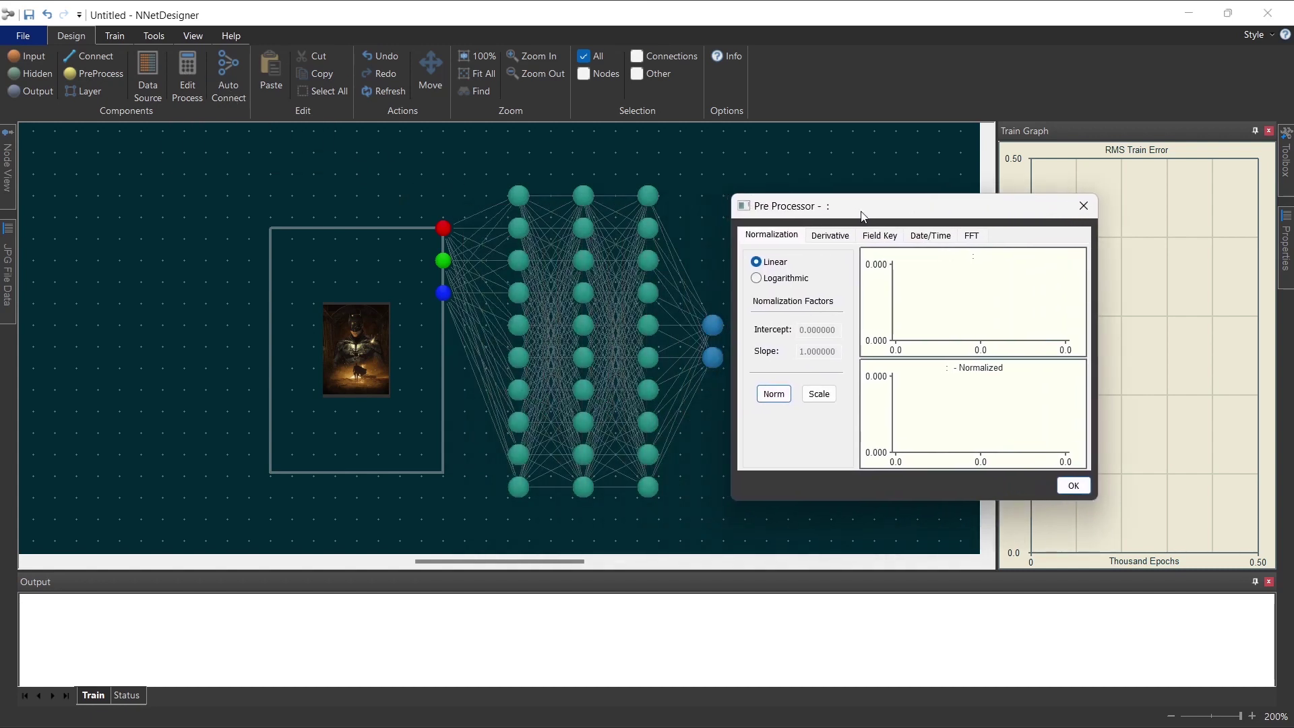
left_click(715, 330)
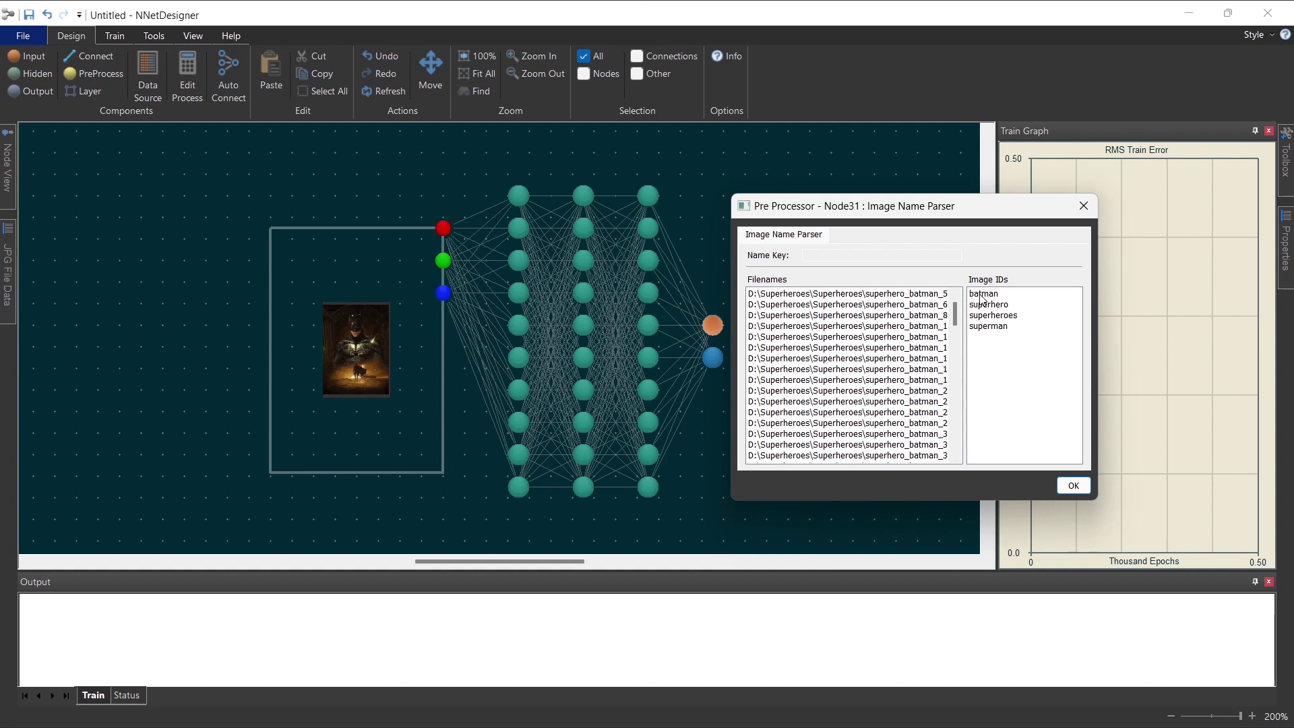
left_click(981, 298)
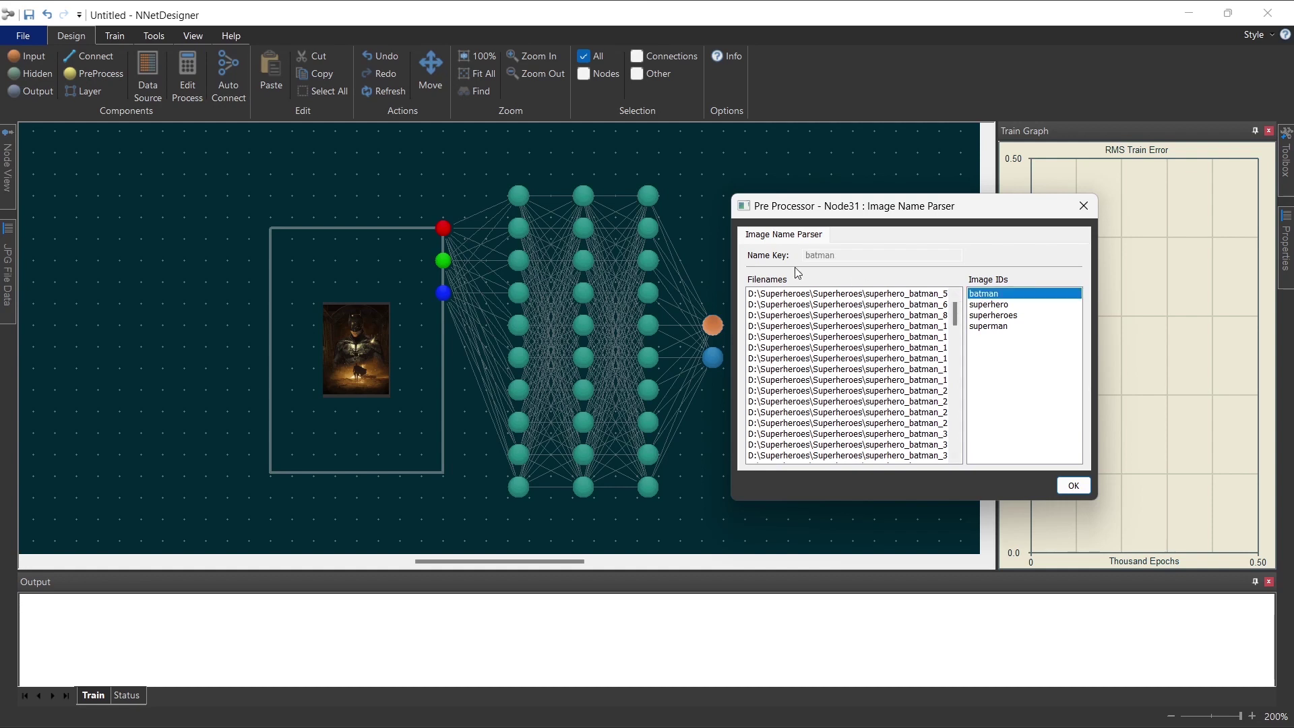
left_click(713, 360)
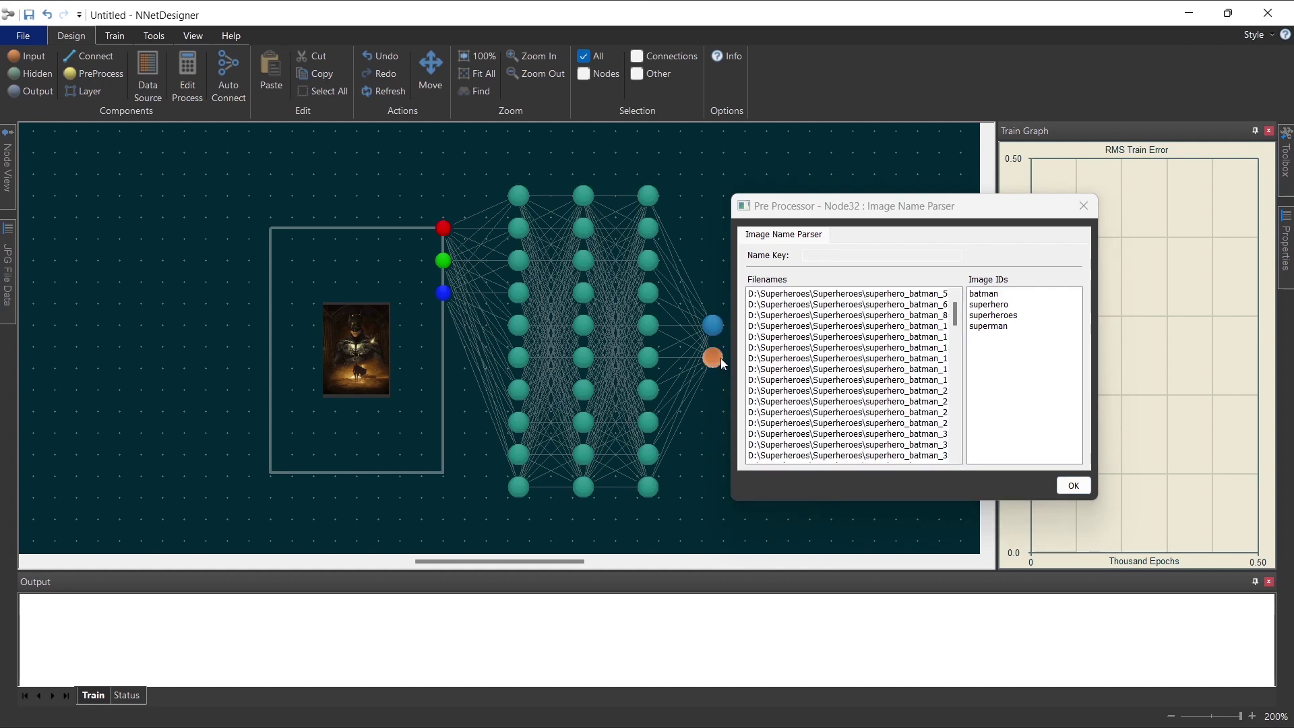
left_click(988, 327)
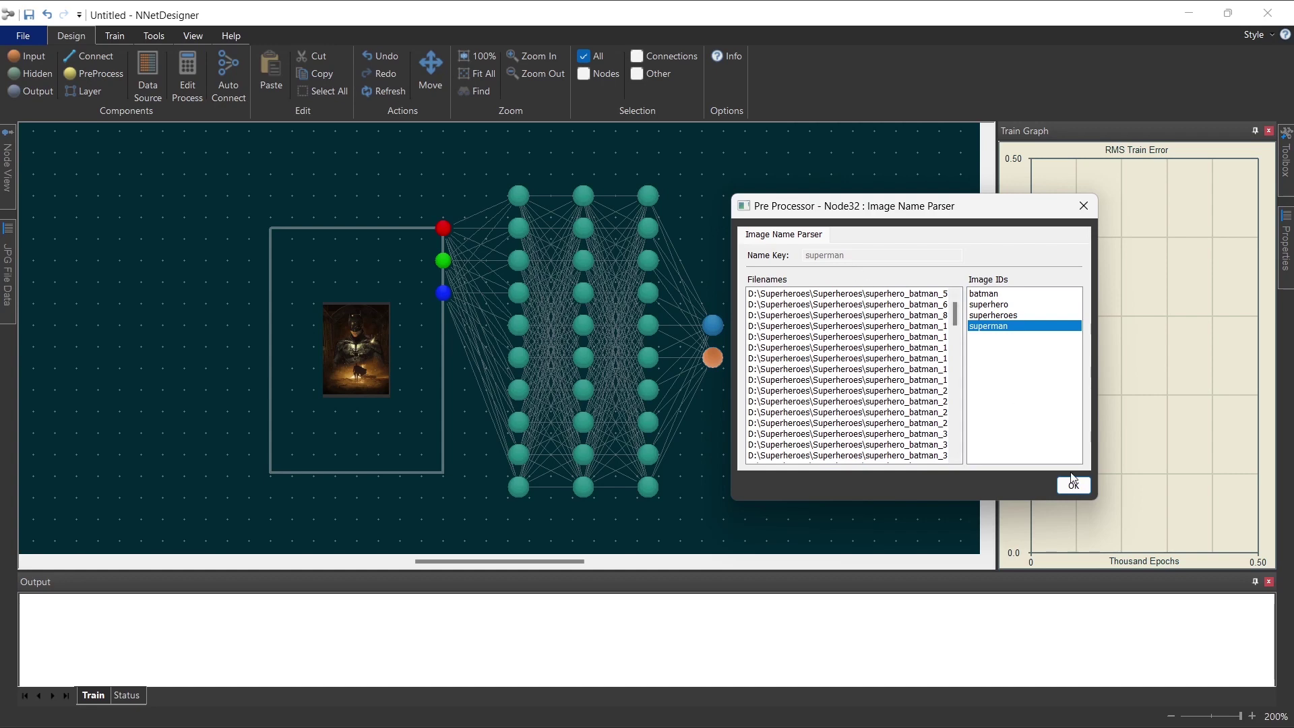
left_click(1080, 489)
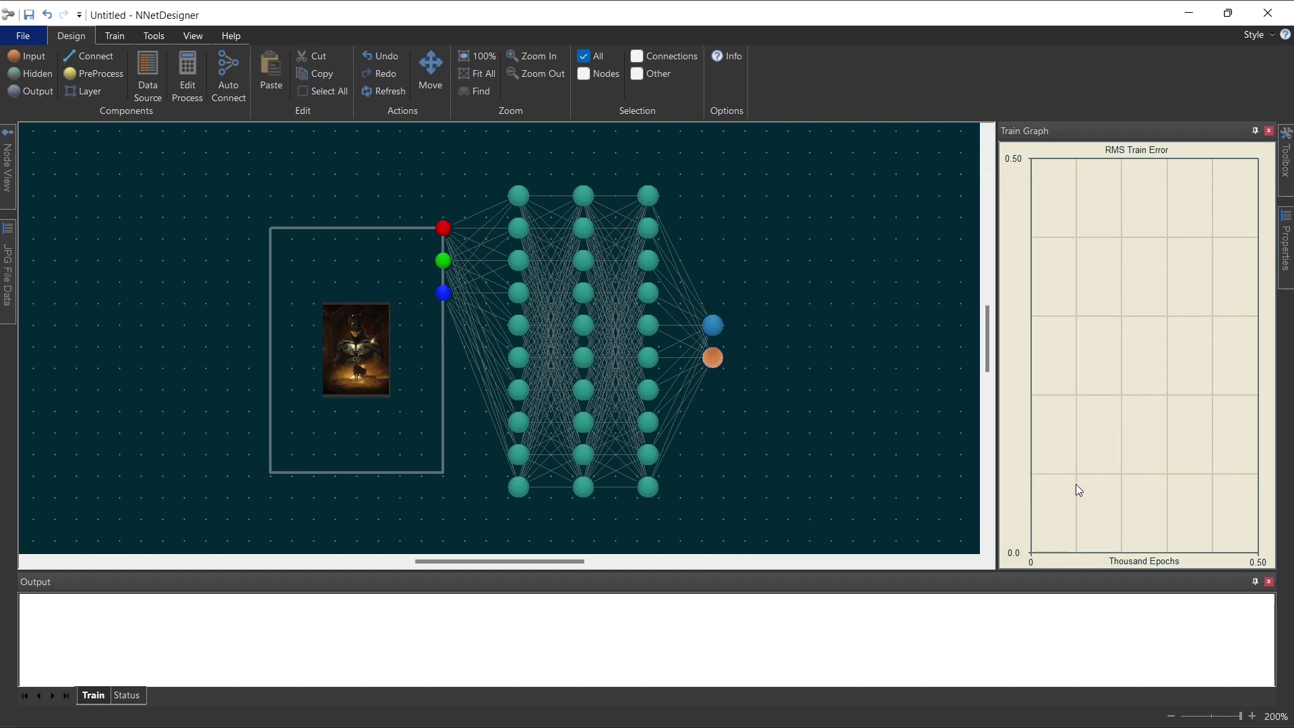
Set the validation data to a sample from the training set
left_click(115, 37)
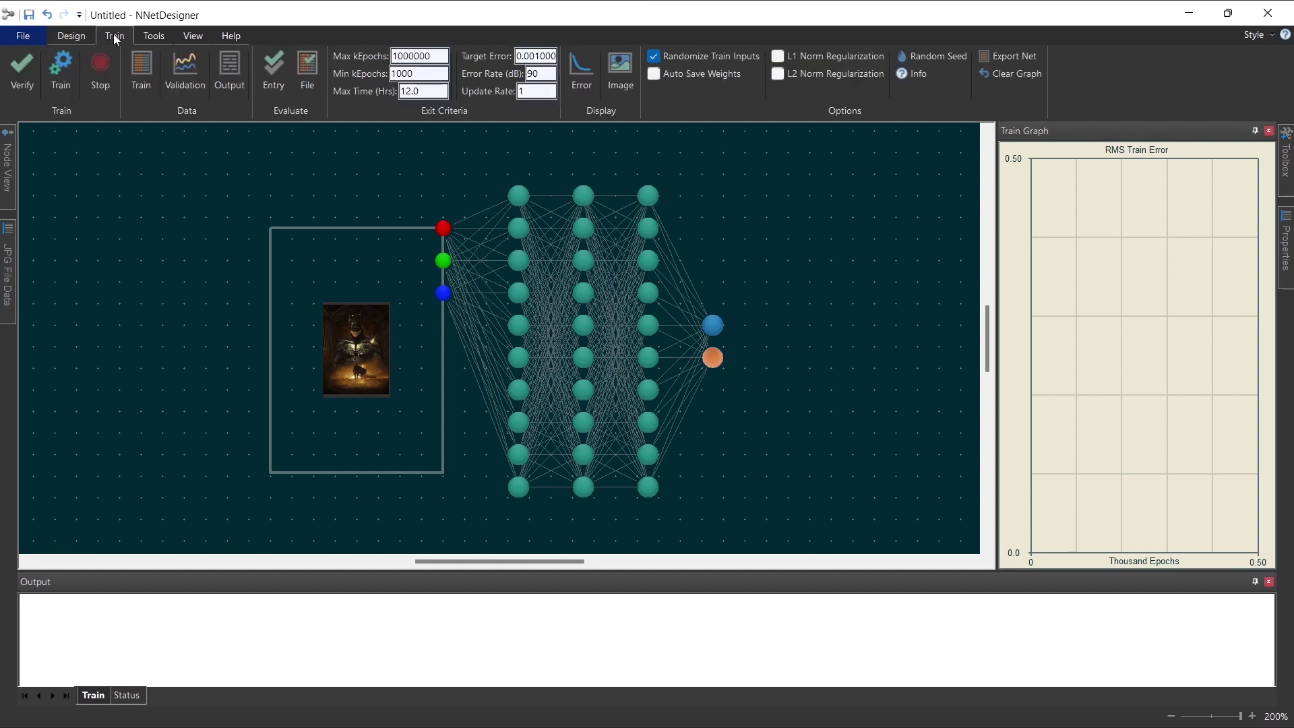
left_click(180, 71)
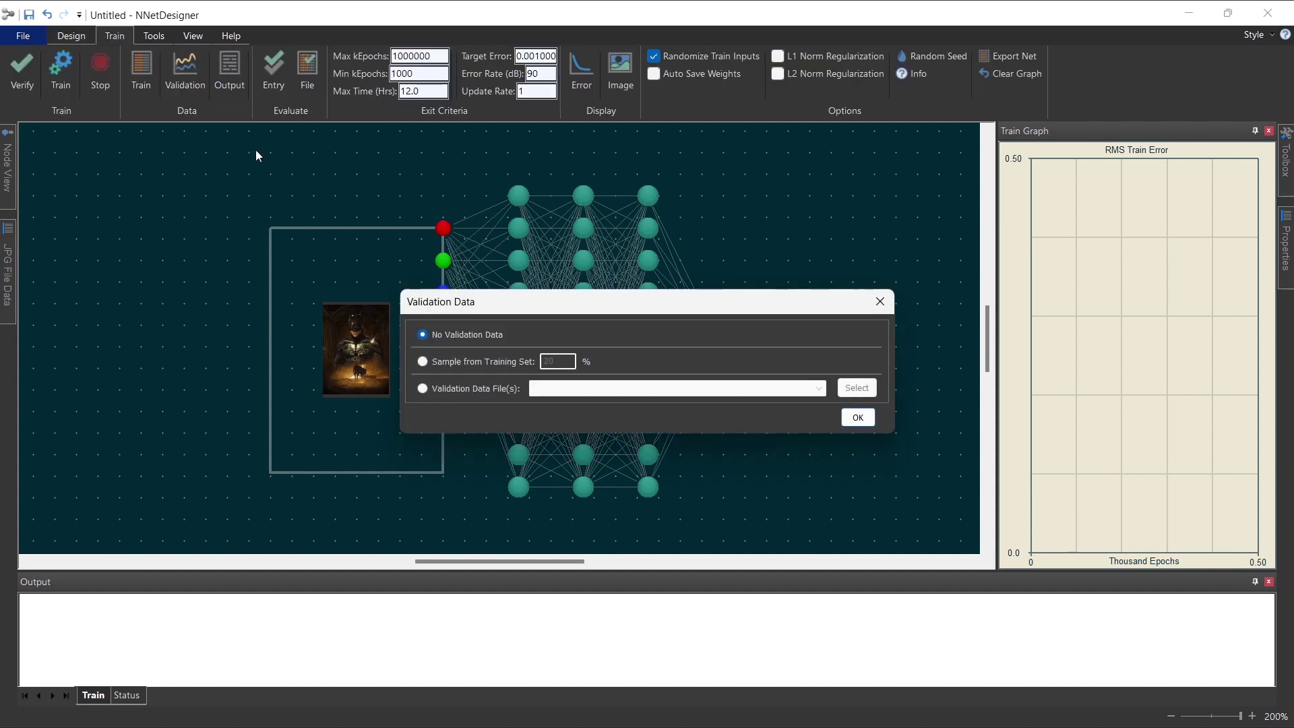
left_click(422, 364)
double_click(558, 359)
left_click(854, 418)
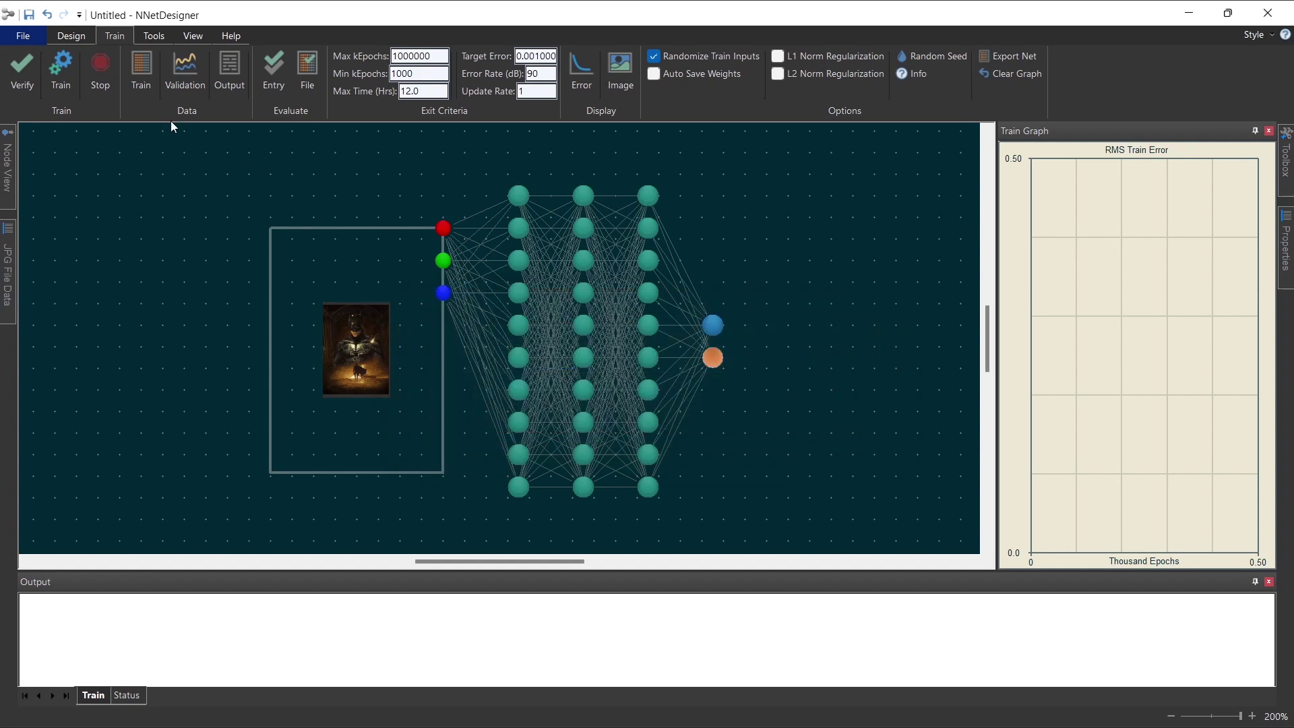
Save the network as Superheroes in the parent Superheroes folder on drive D
left_click(23, 37)
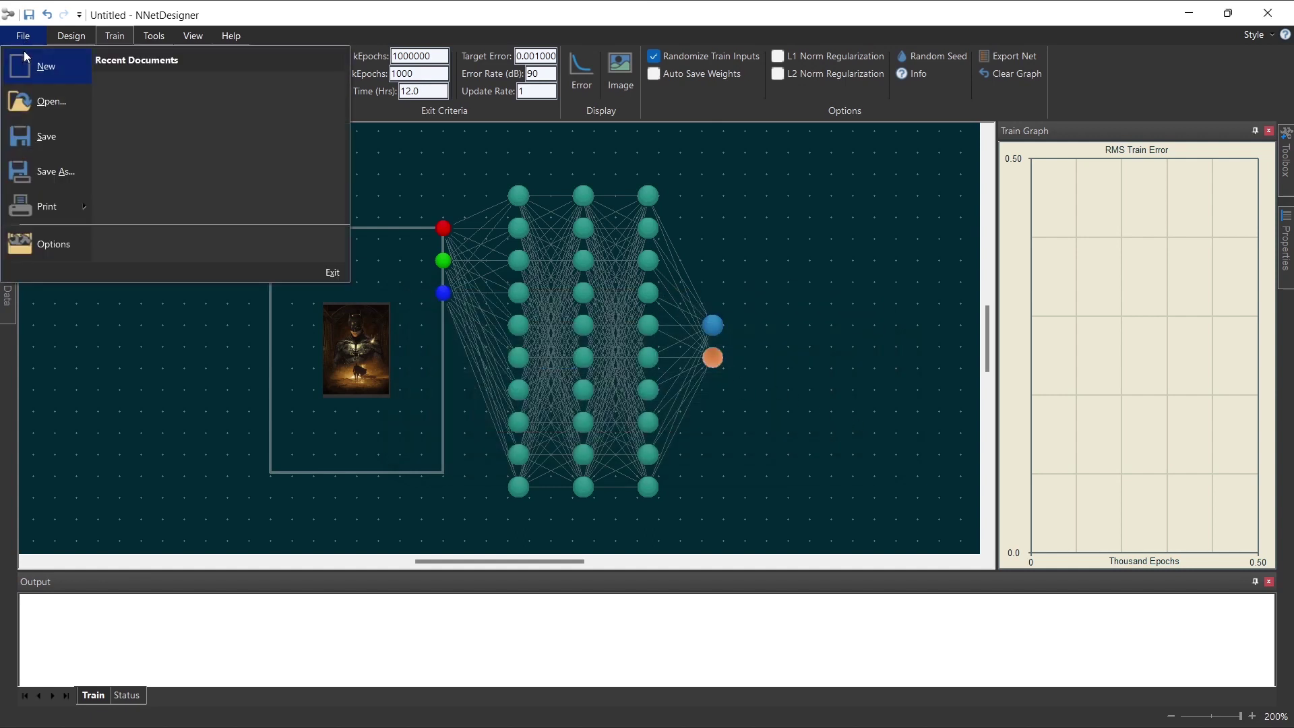
left_click(59, 174)
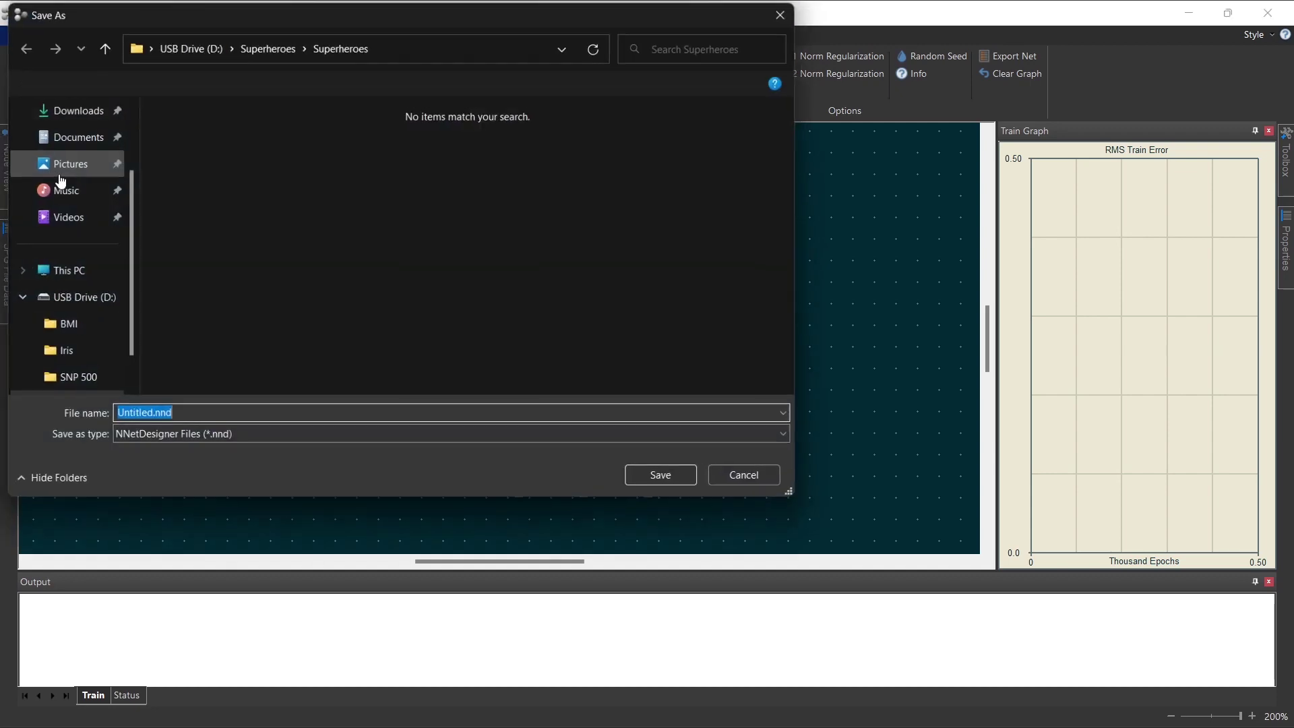
left_click(265, 47)
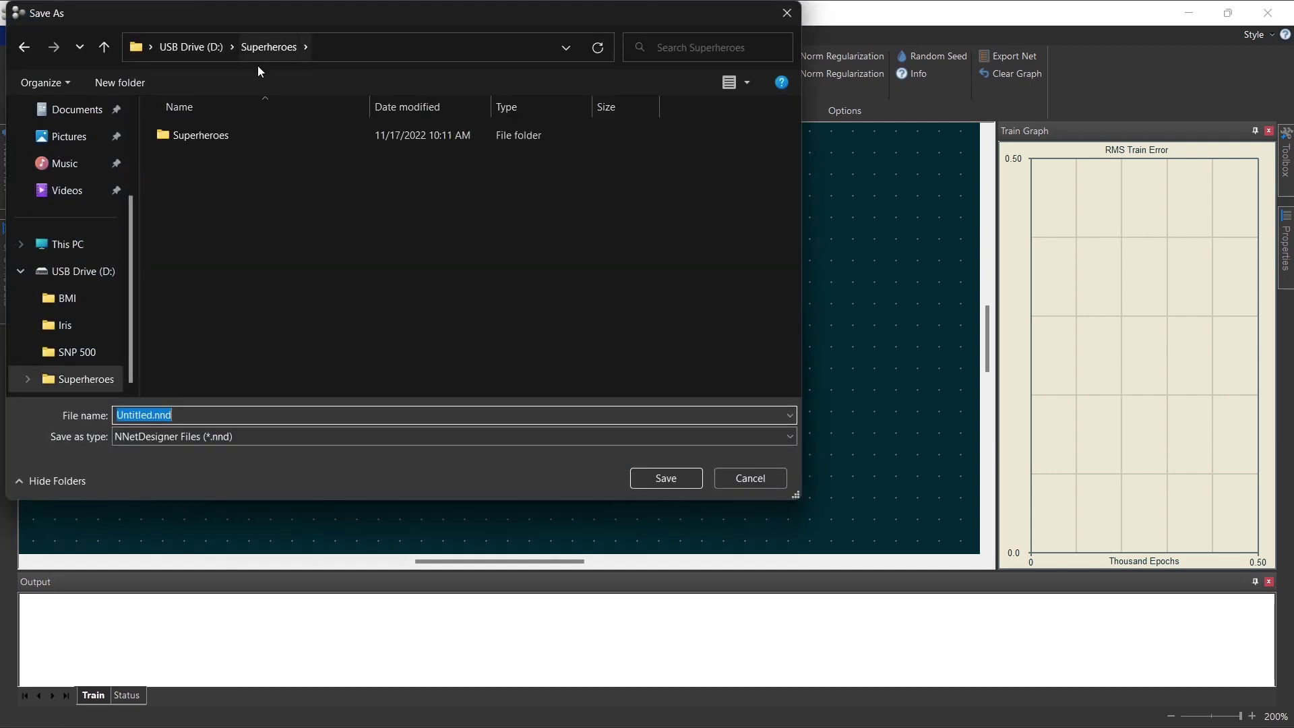
left_click(154, 414)
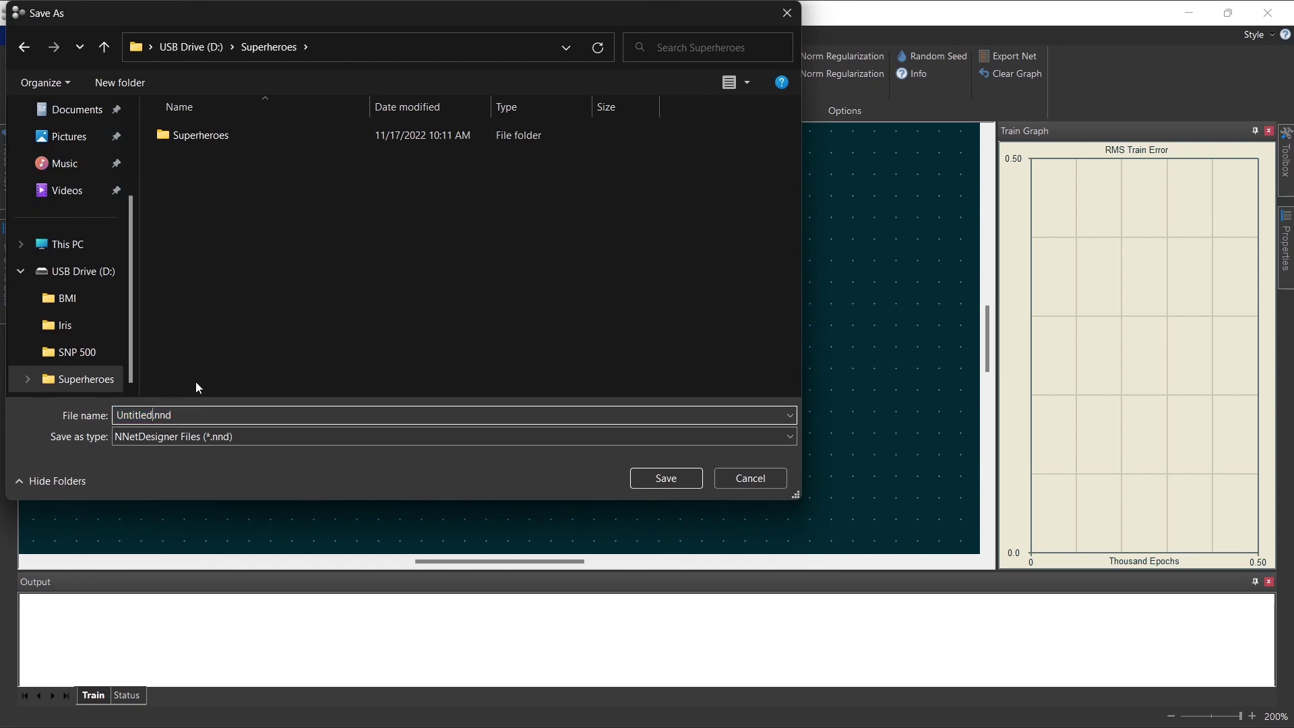
key("BackSpace")
key("BackSpace")
key("BackSpace")
key("BackSpace")
key("BackSpace")
key("BackSpace")
key("BackSpace")
key("BackSpace")
type("Superheroes")
key("Return")
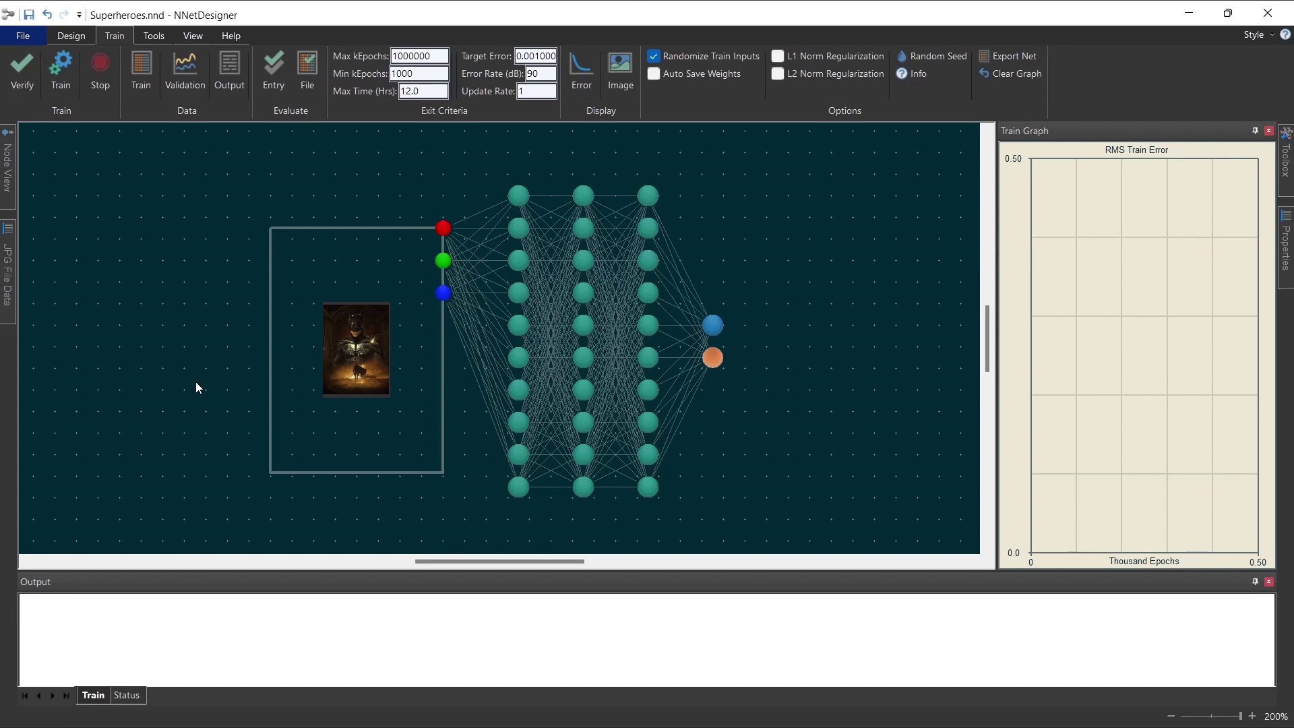
Restore the window to show both instances side by side, fit the whole network in view and deselect the output node
left_click(1228, 14)
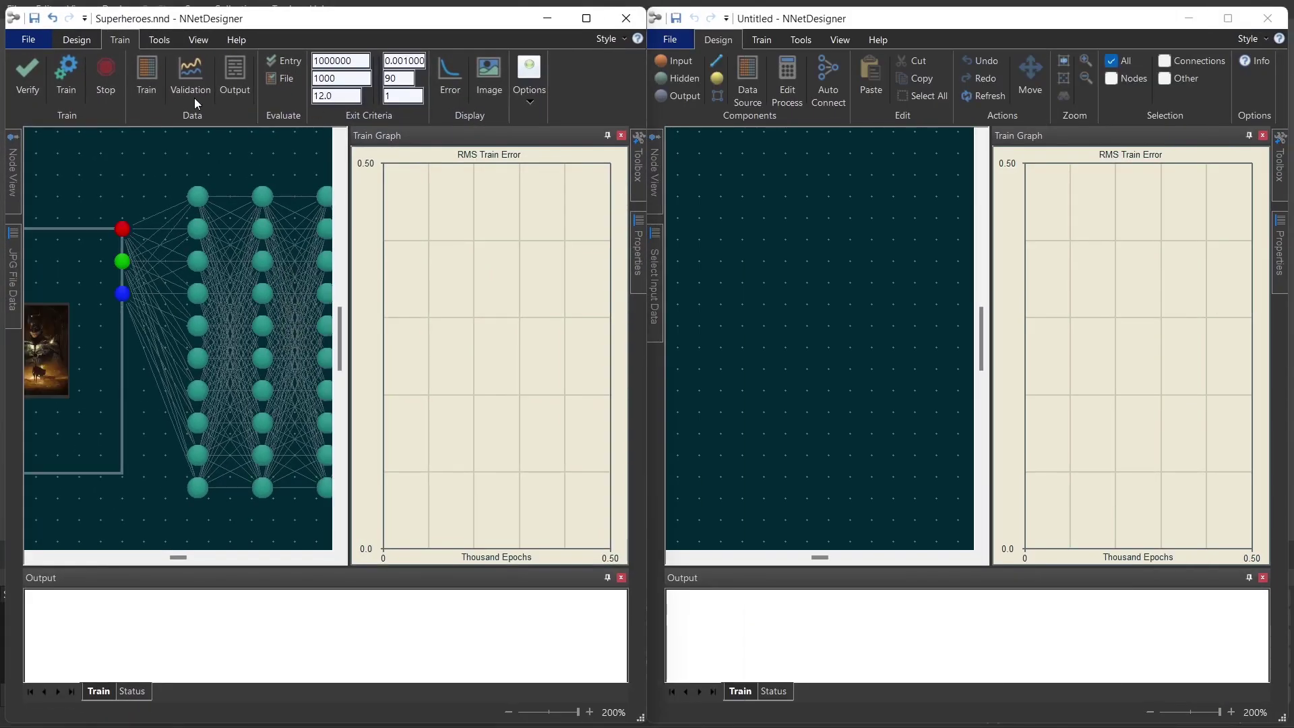
left_click(78, 39)
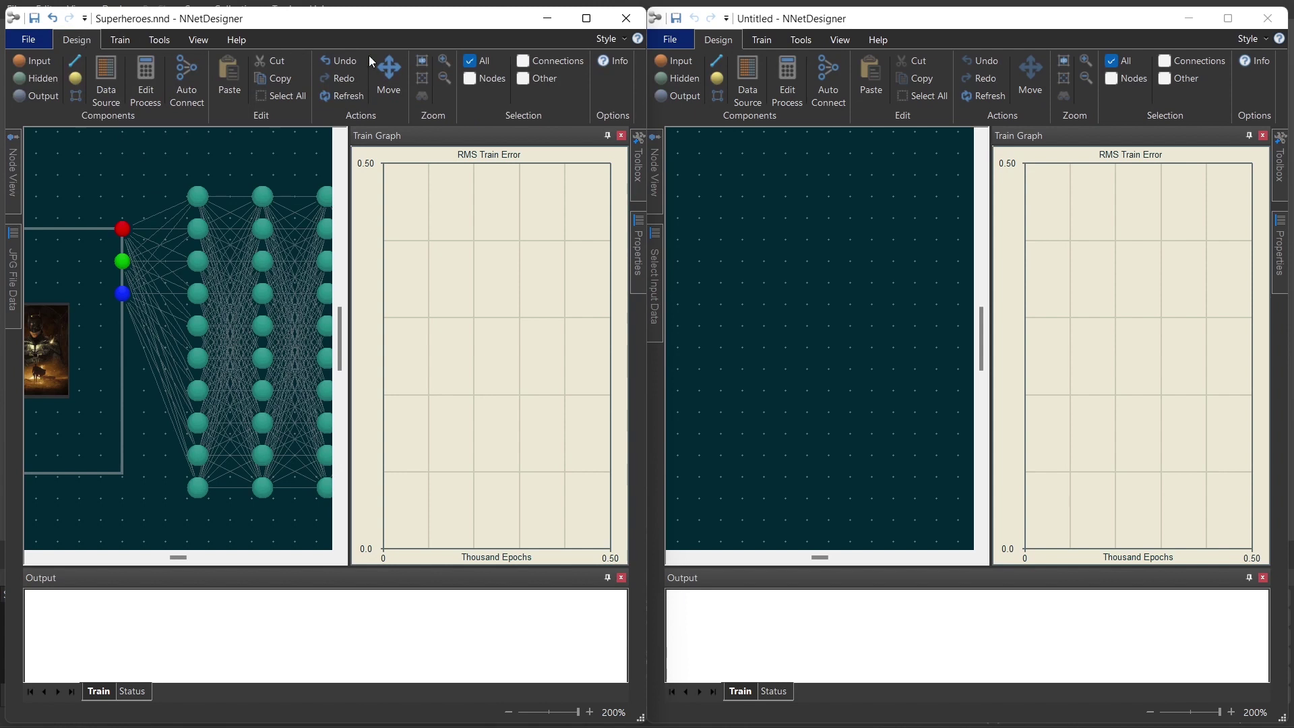
left_click(422, 80)
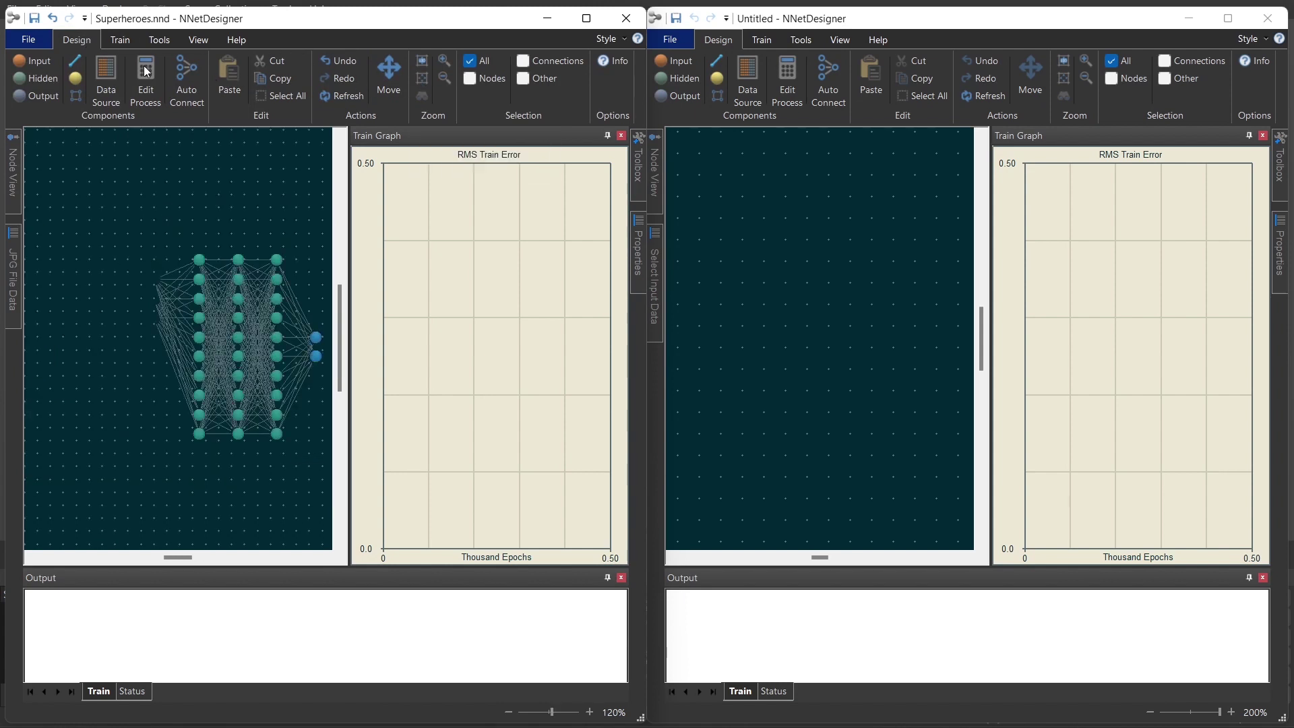
left_click(120, 40)
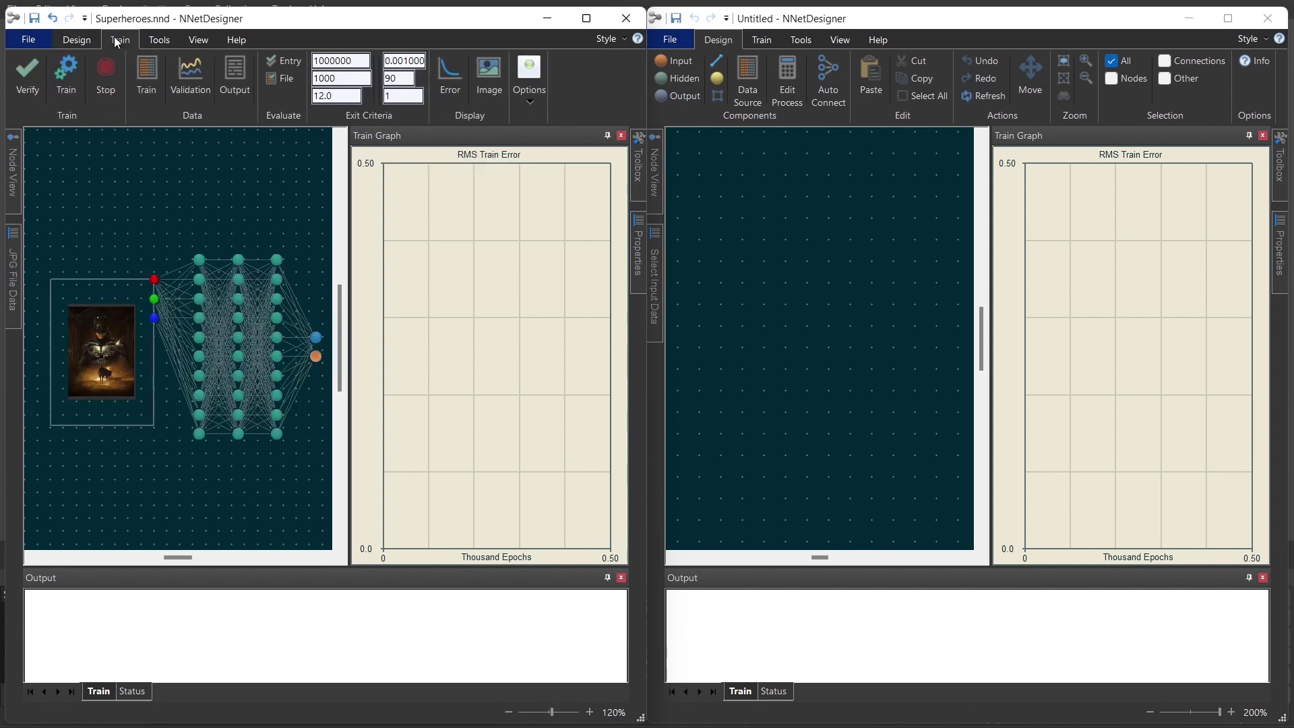
left_click(260, 220)
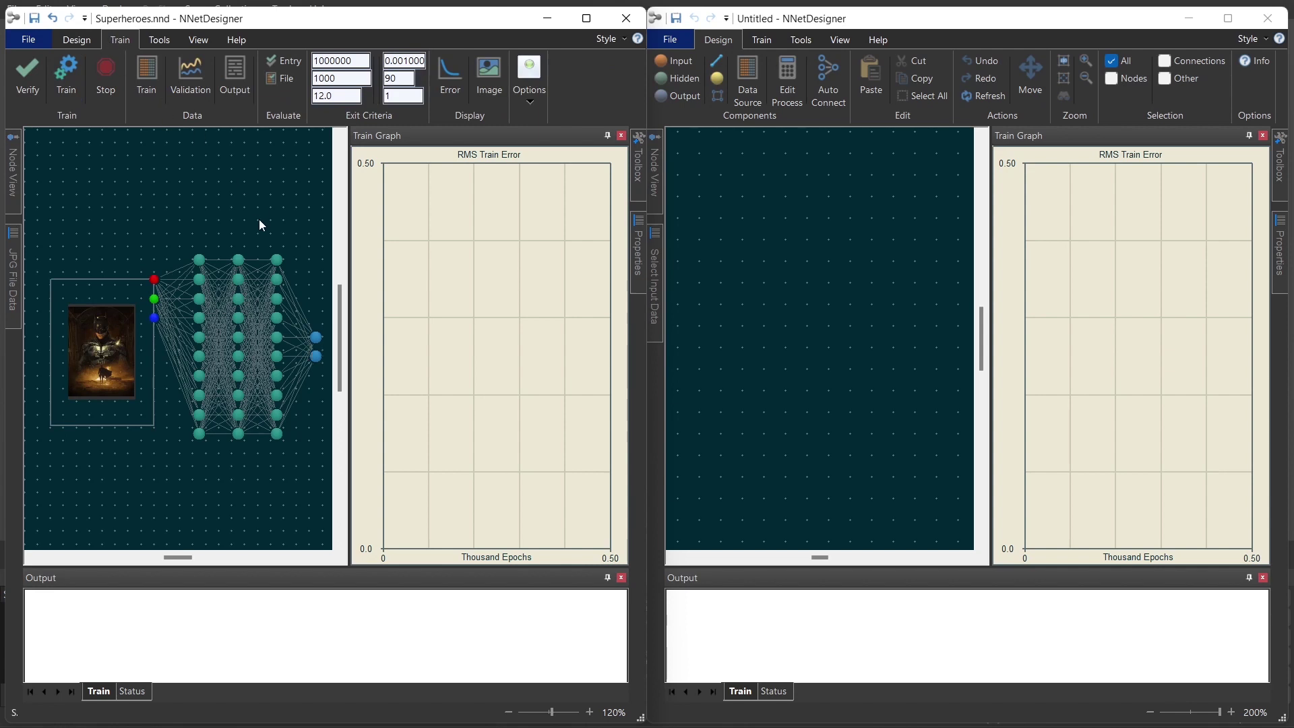
Open Superheroes.nnd in the second, untitled instance
left_click(661, 38)
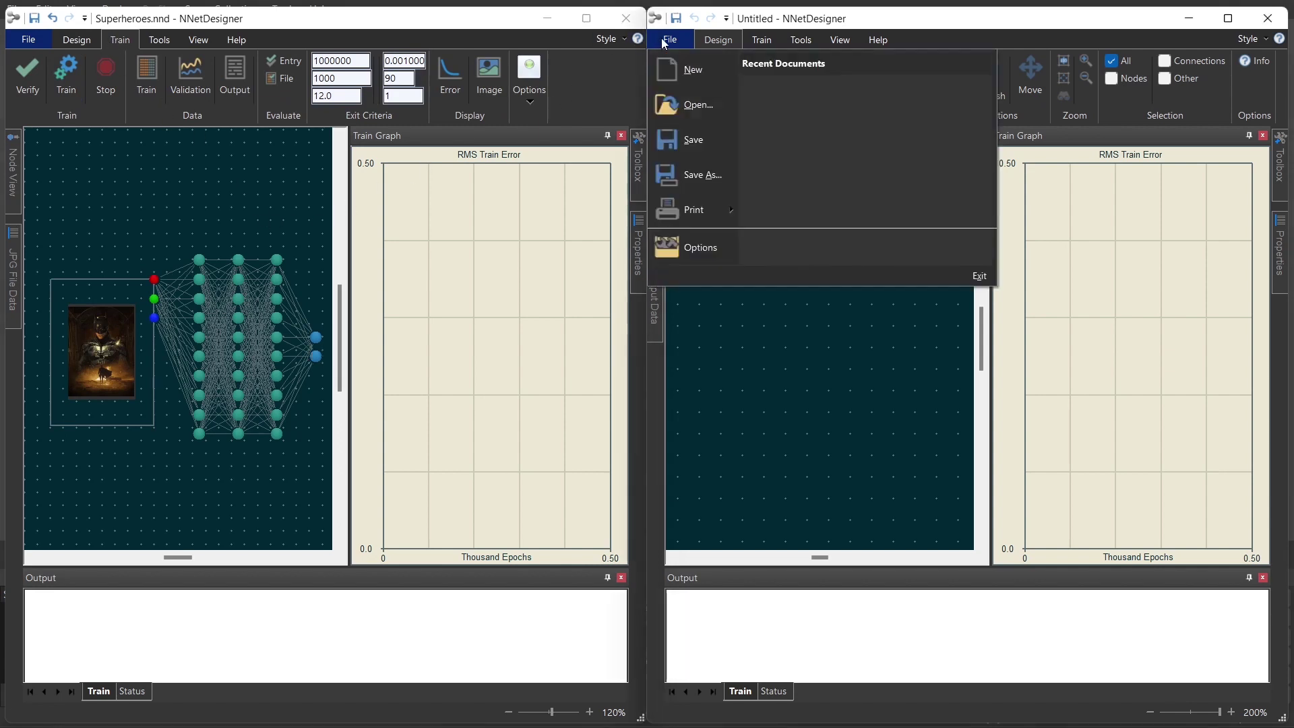
left_click(697, 109)
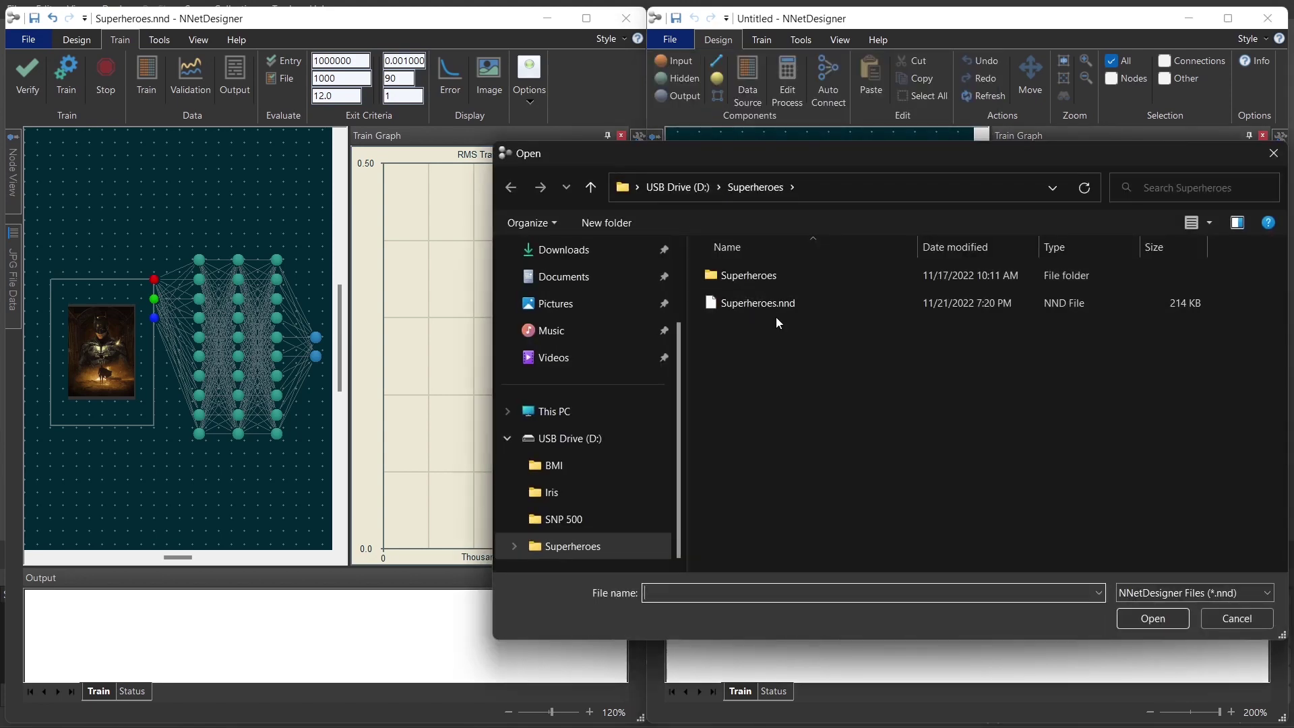
double_click(770, 302)
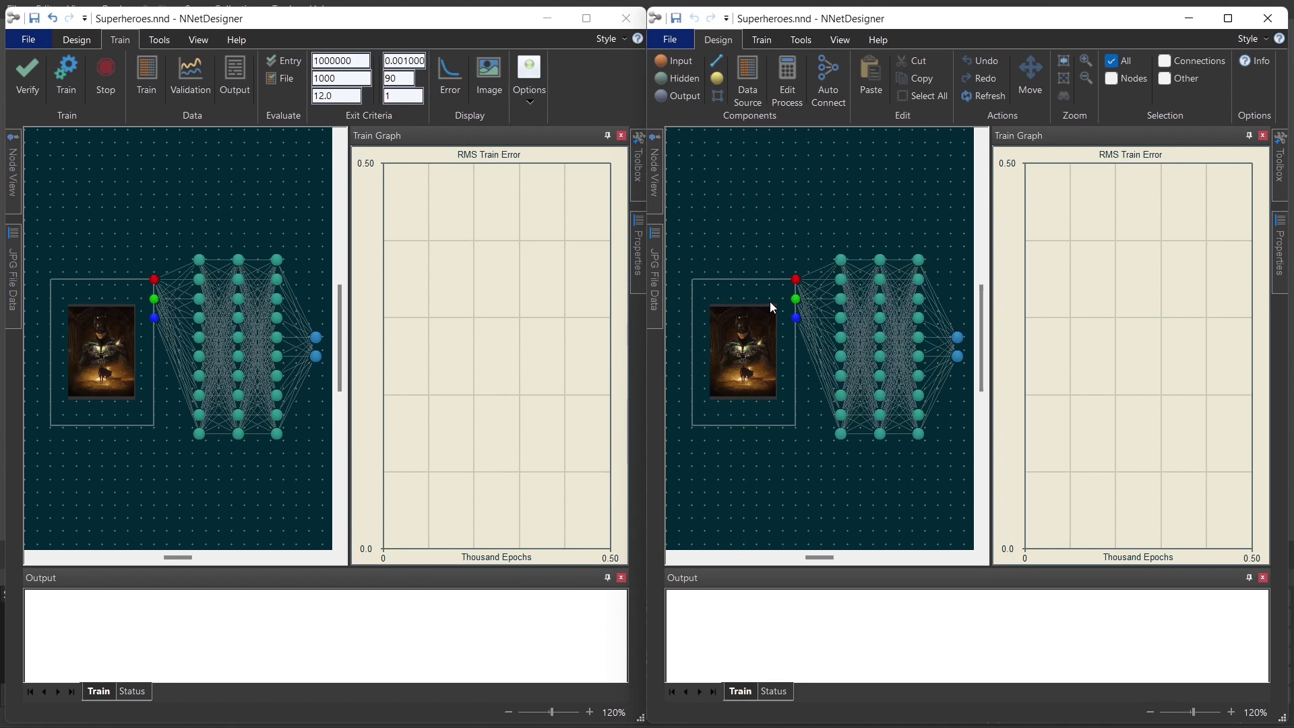
Restrict selection to nodes and set the activation function of all three hidden layers to Relu in the second instance
left_click(1112, 78)
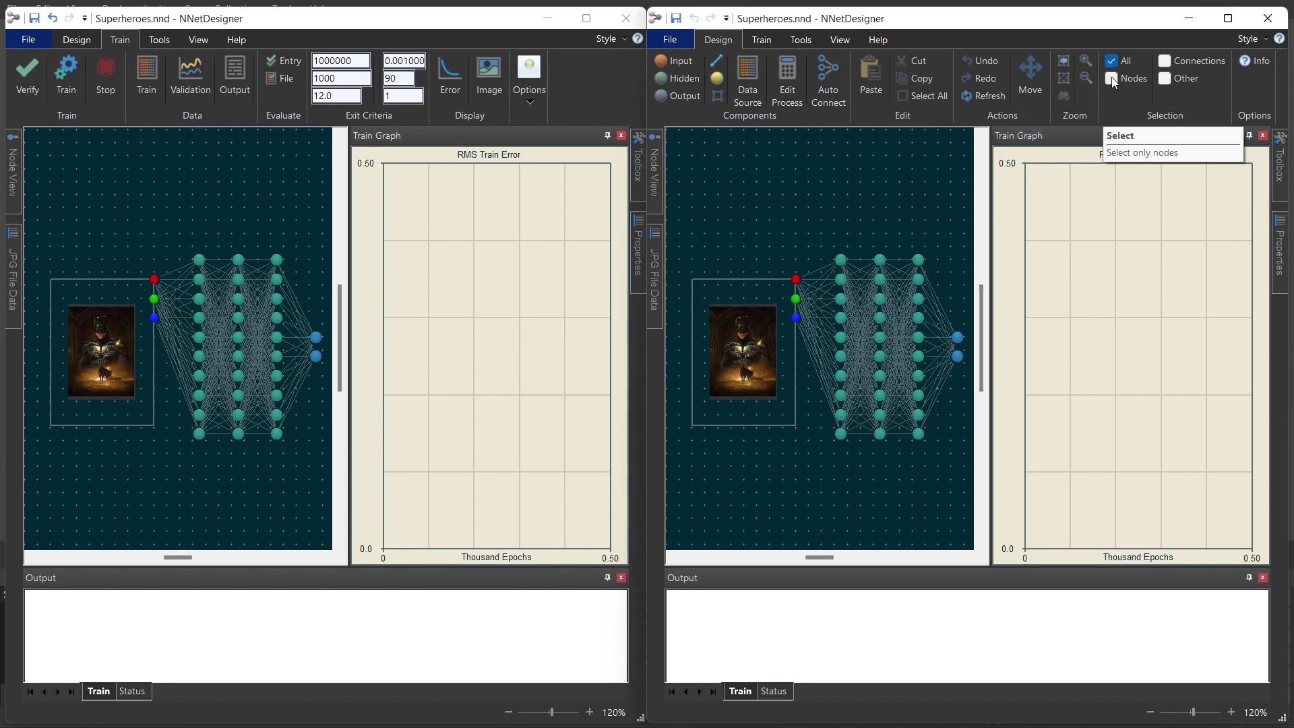
left_click_drag(830, 245, 936, 457)
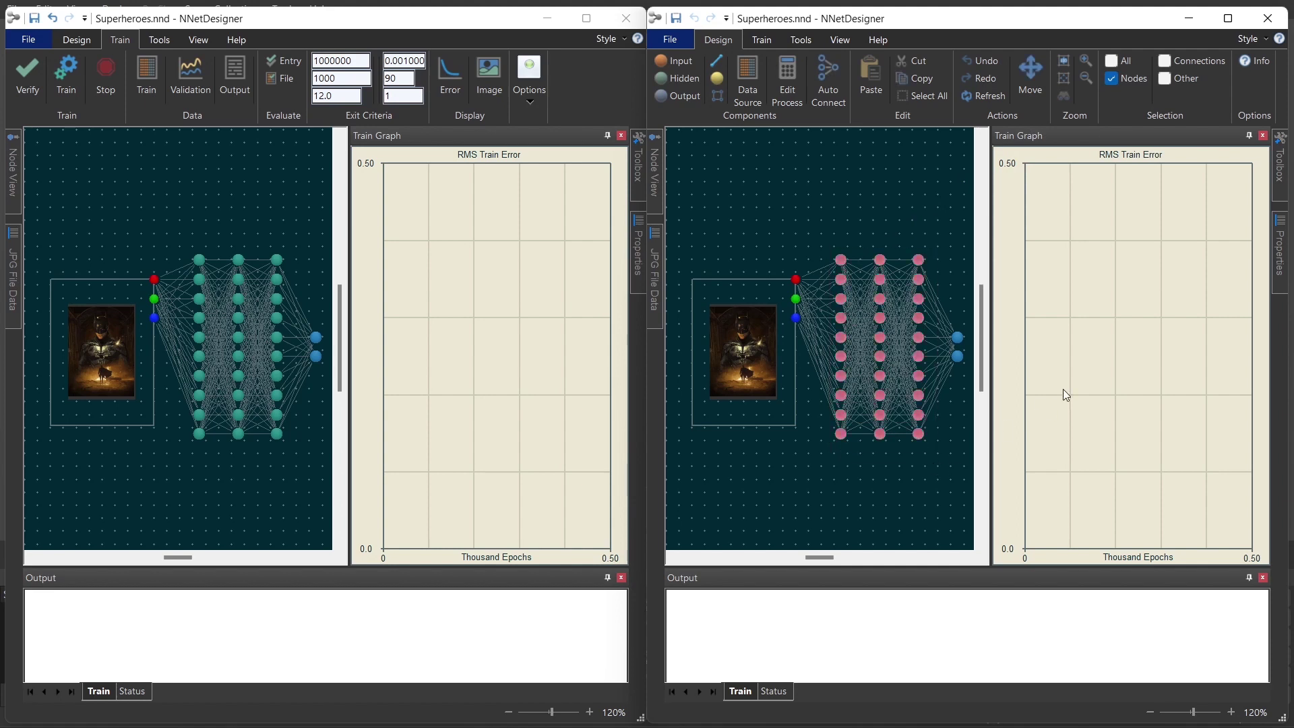
left_click(1278, 254)
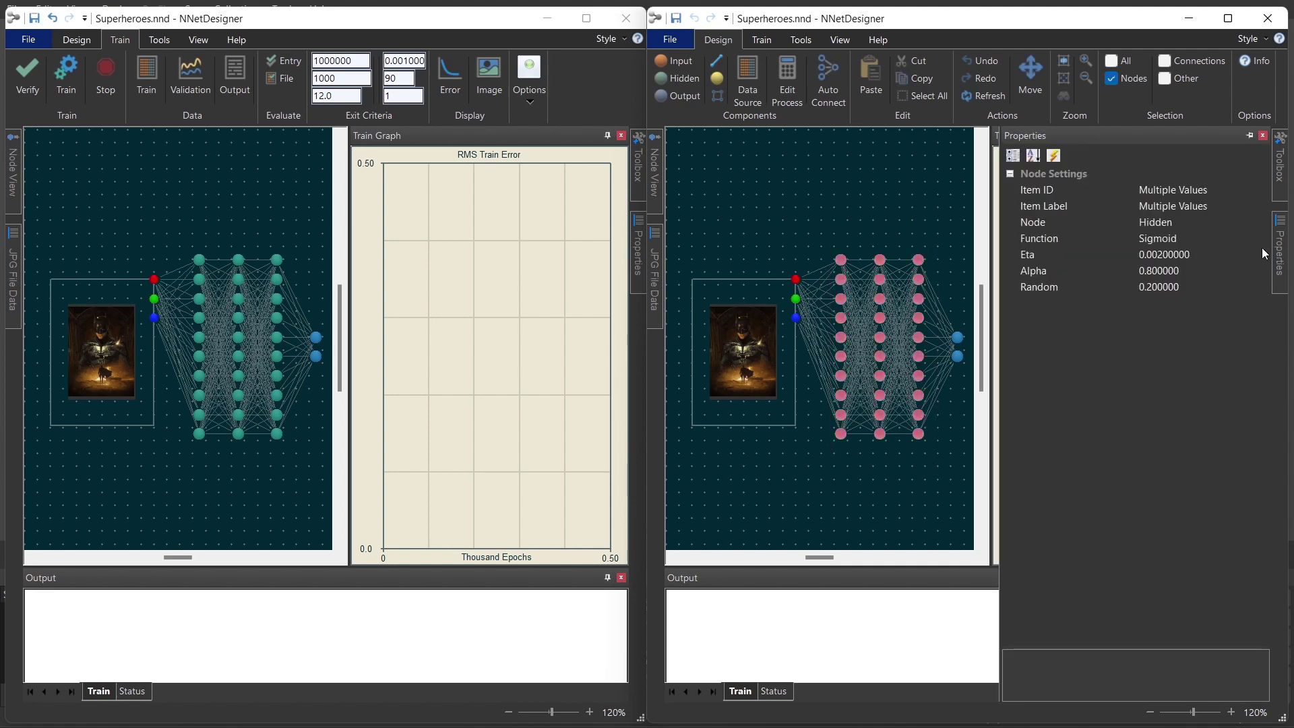
left_click(1207, 237)
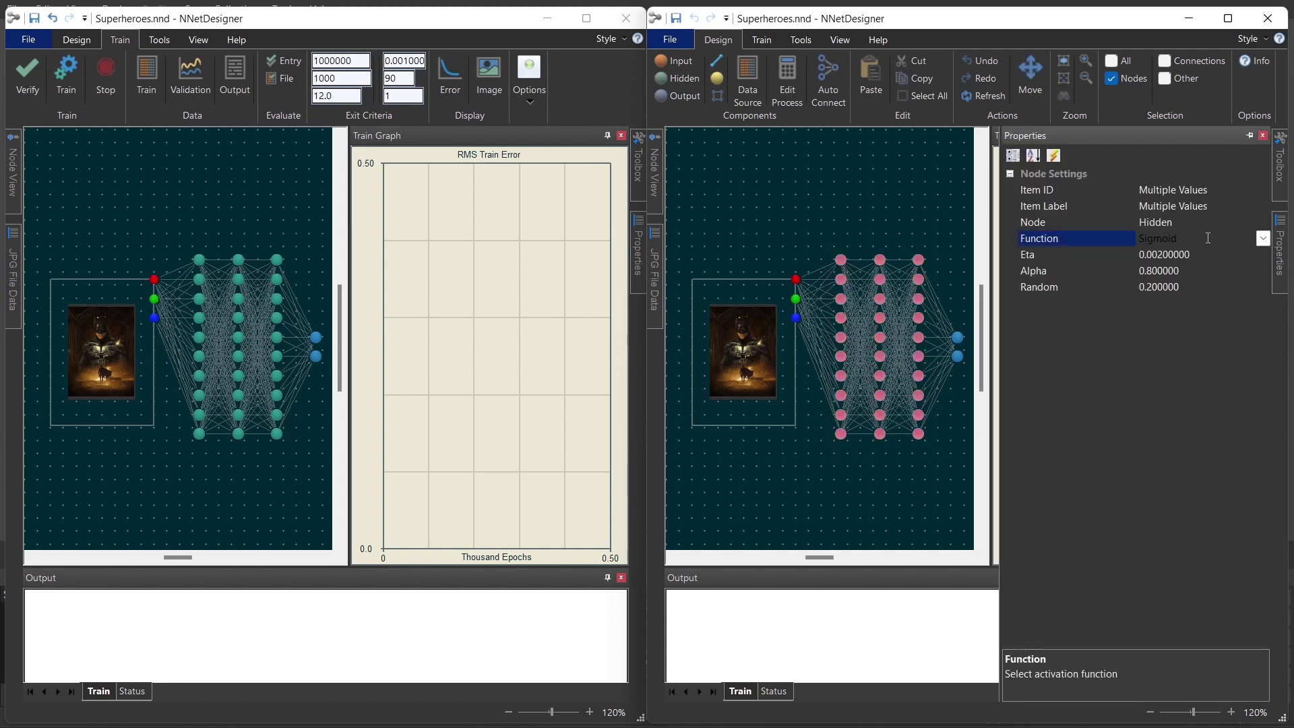
left_click(1263, 239)
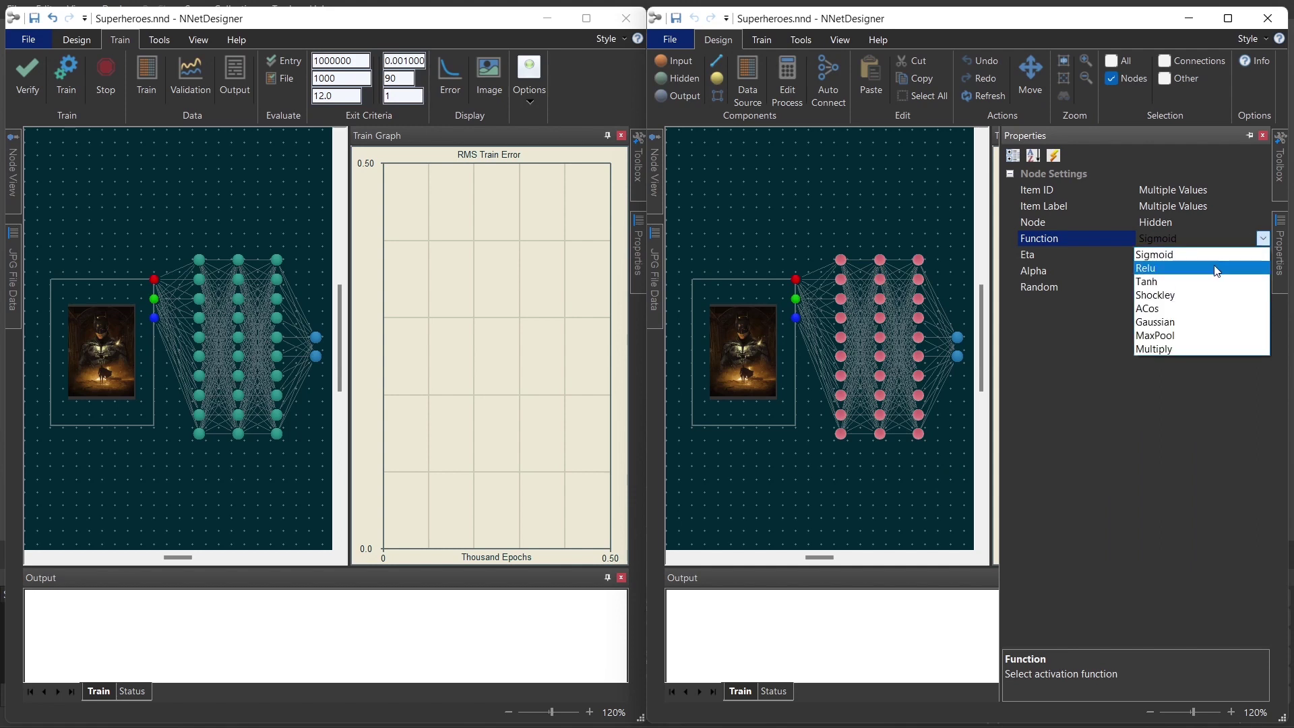
left_click(1208, 269)
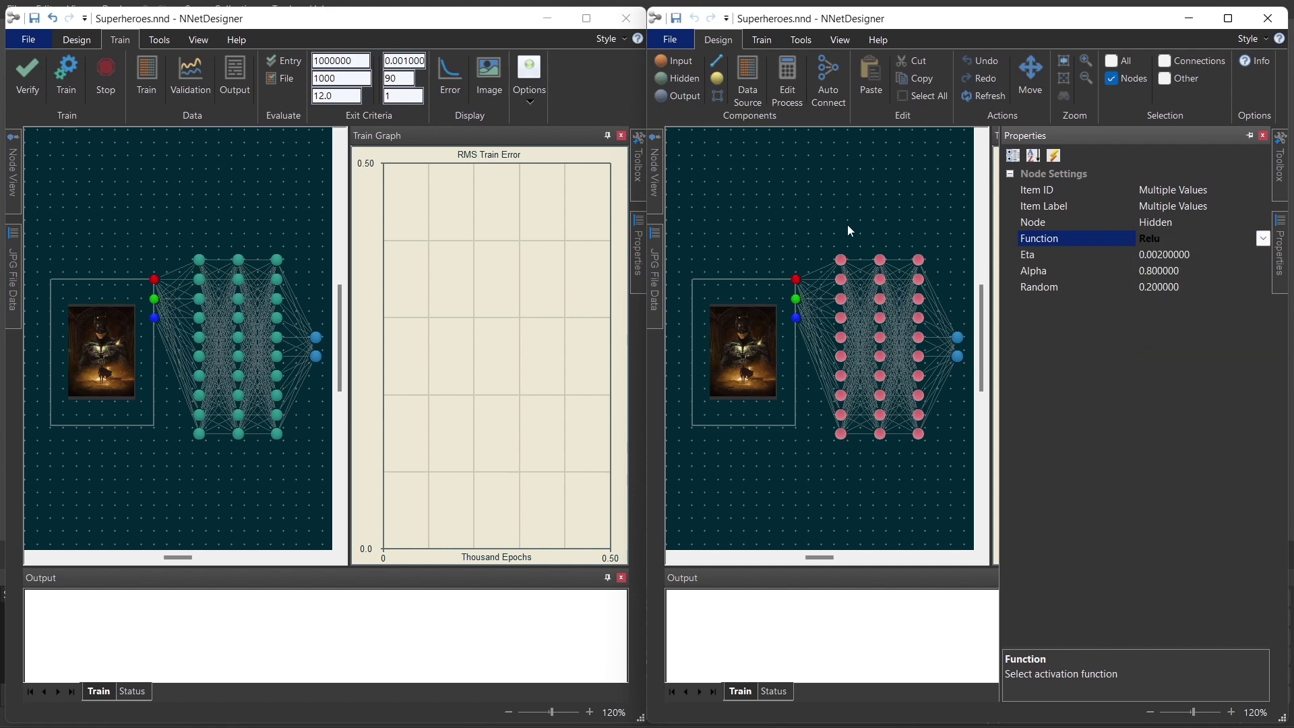
left_click(803, 213)
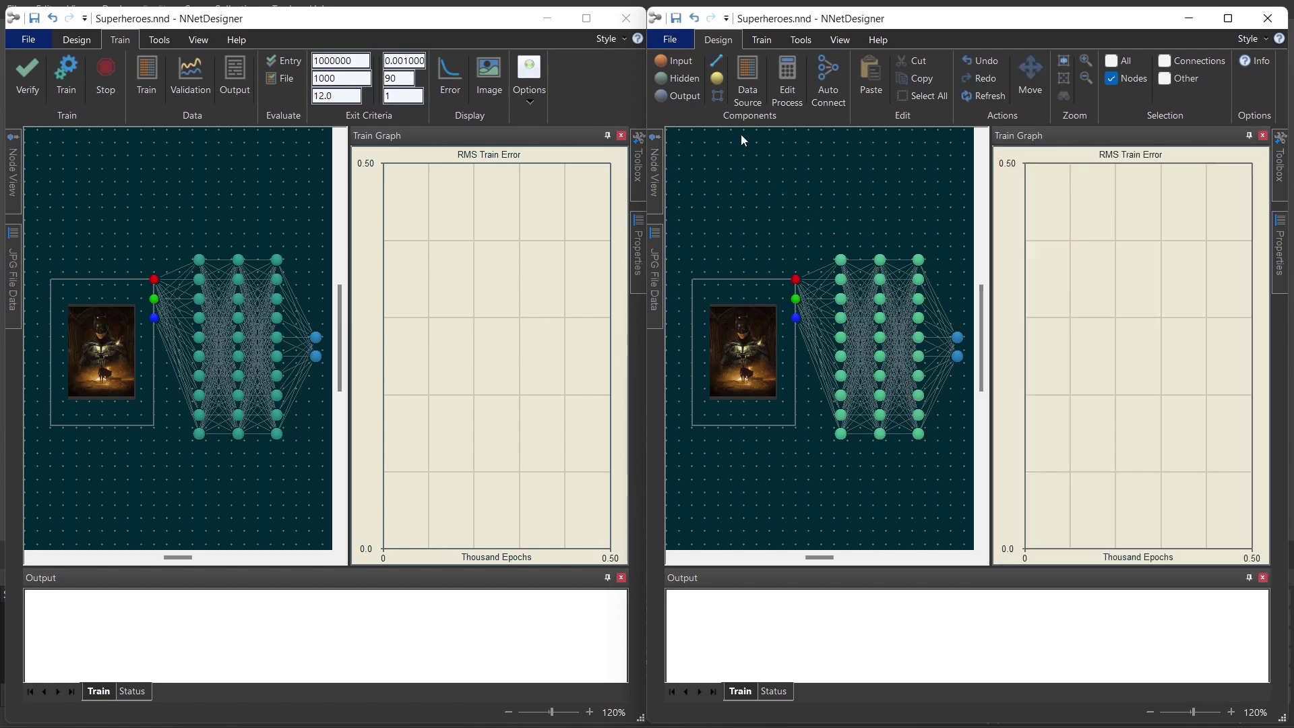
Save the modified second network as Superheroes2.nnd in the Superheroes folder on drive D
left_click(667, 42)
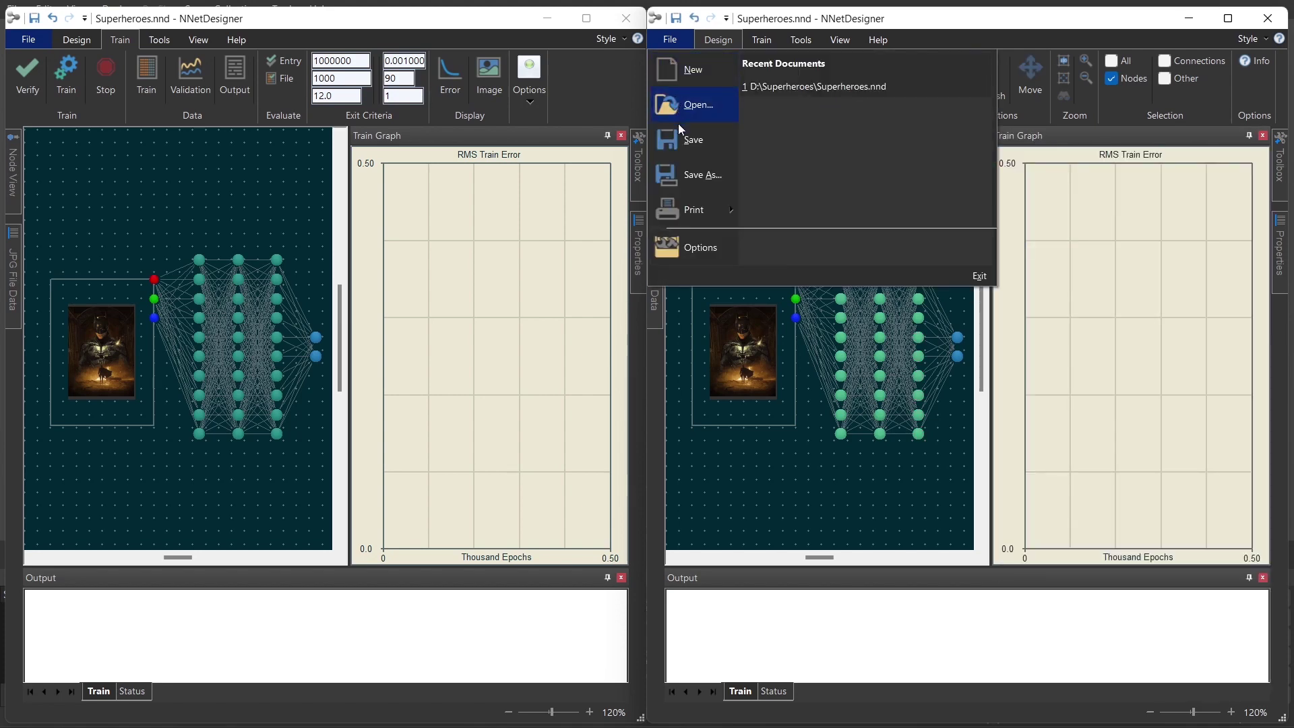
left_click(697, 173)
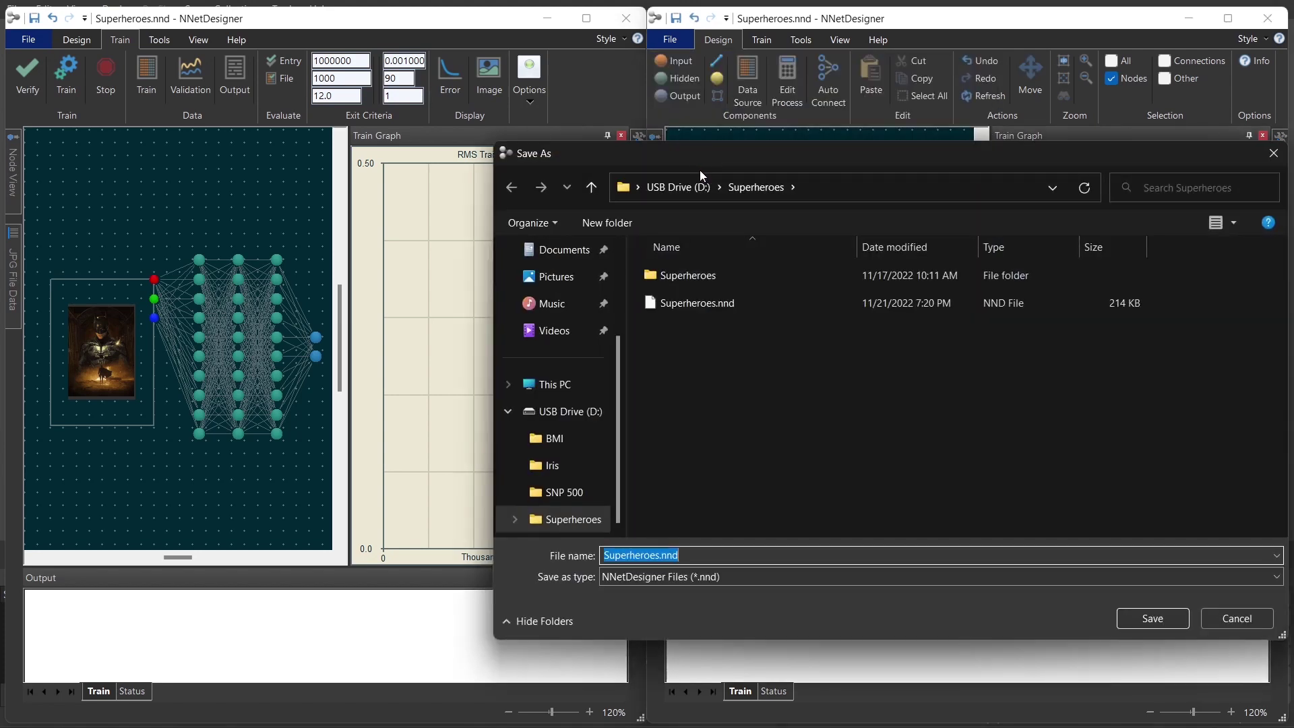
left_click(659, 556)
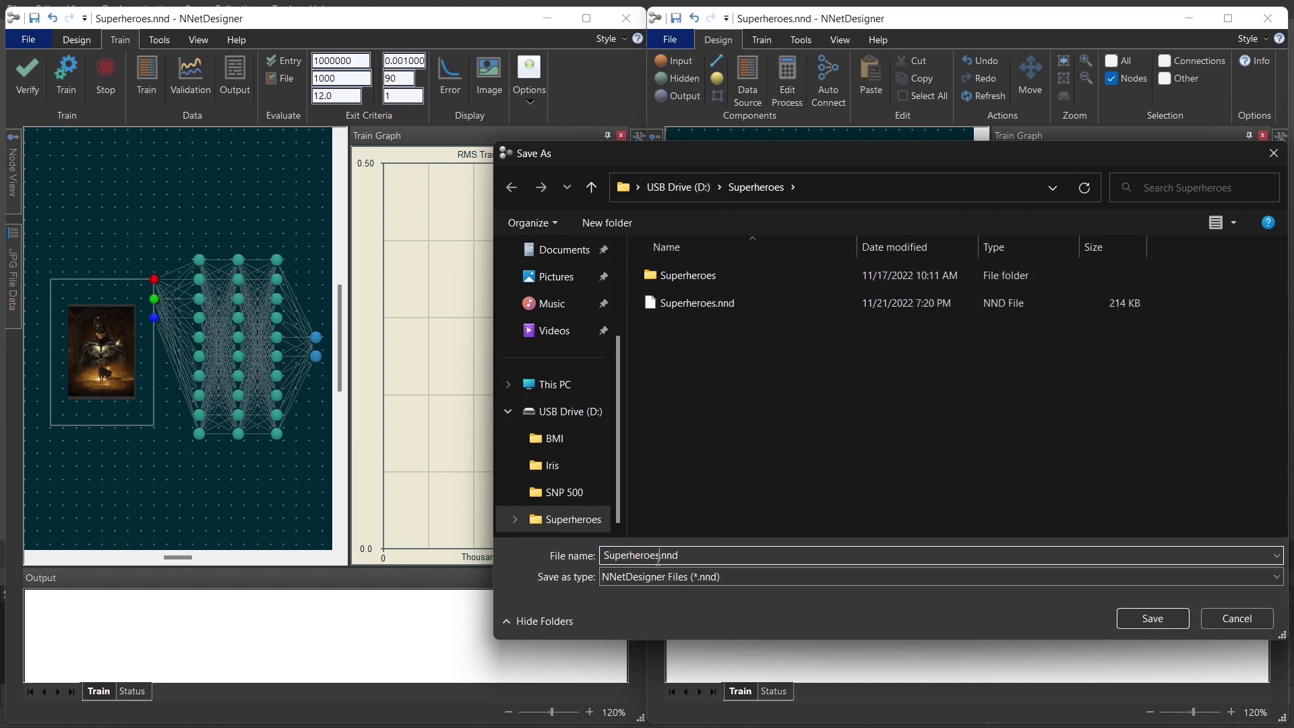
type("2")
key("Return")
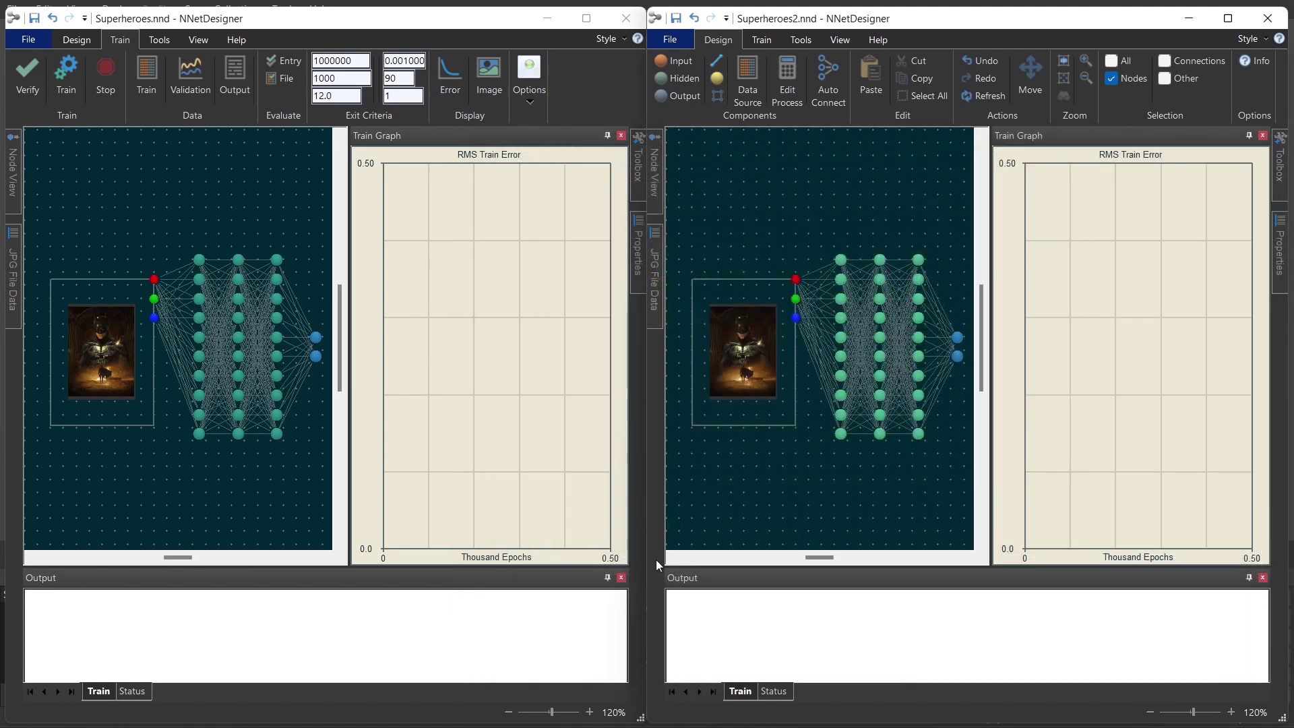
Start training both networks and set the Y-axis maximum of the Superheroes train graph to 0.5
left_click(761, 39)
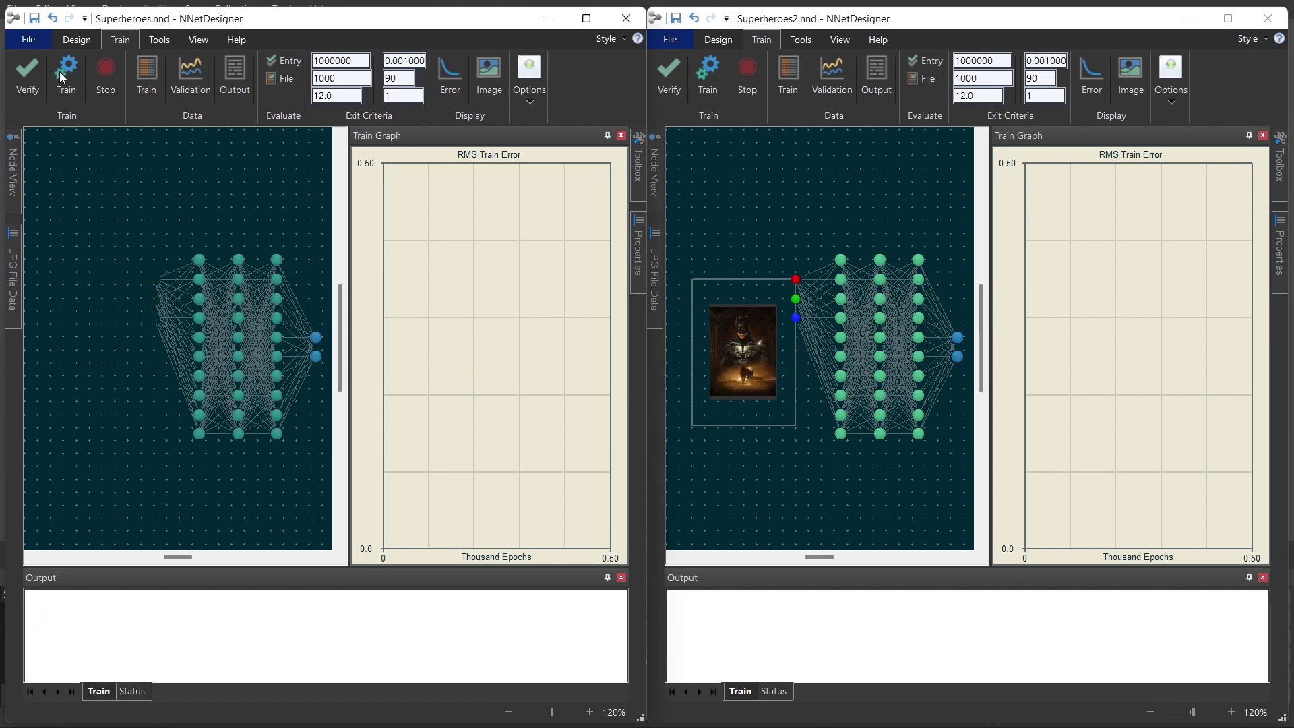
left_click(709, 71)
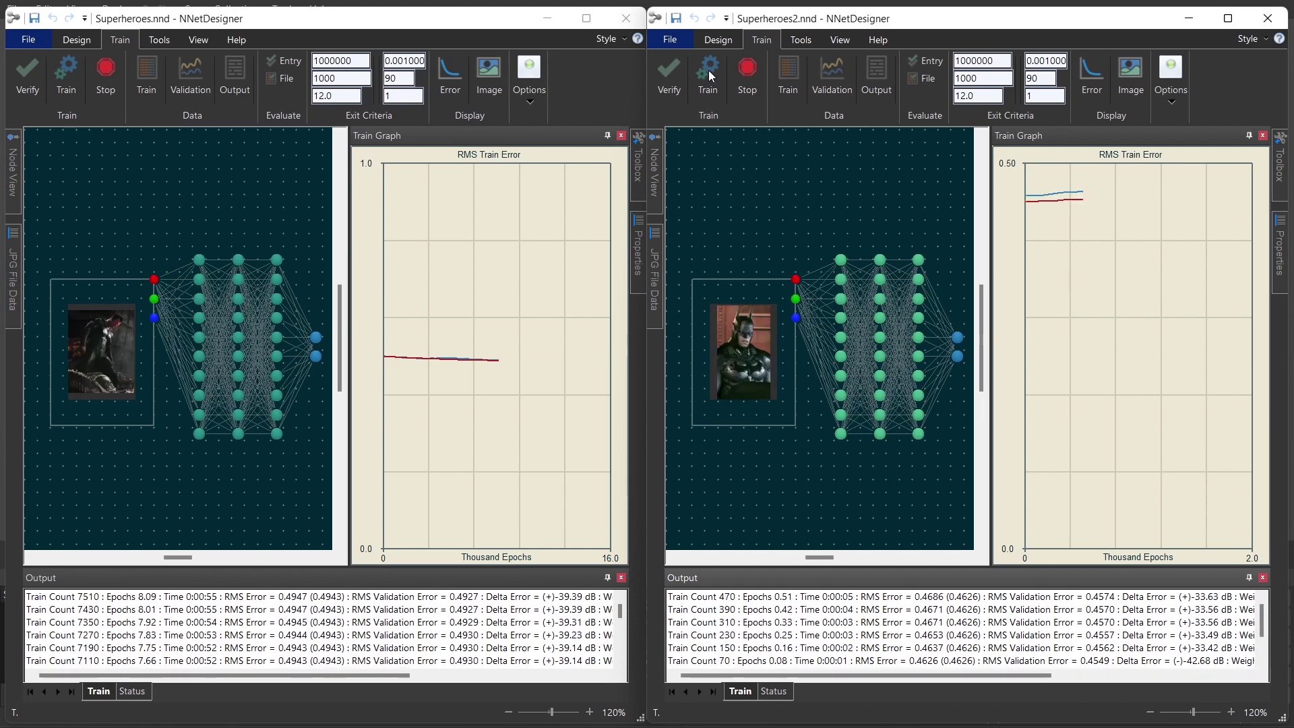
right_click(505, 260)
left_click(537, 270)
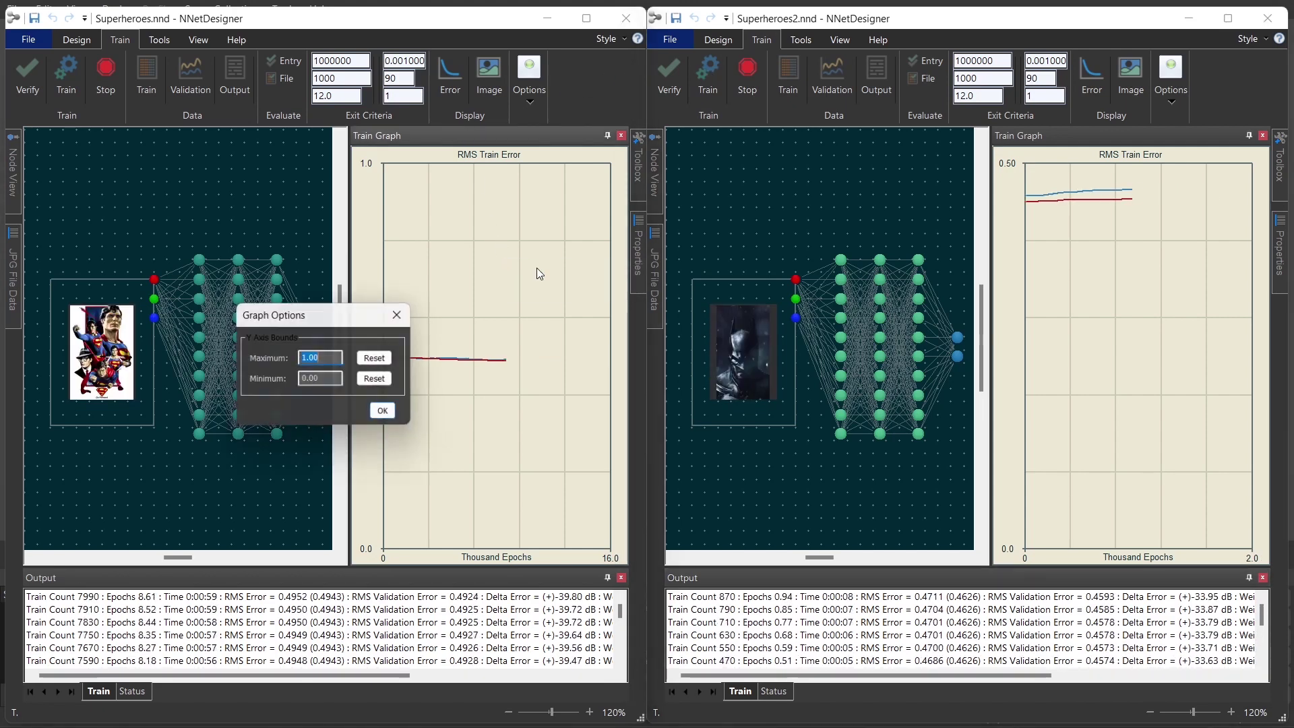
type(".5")
key("Return")
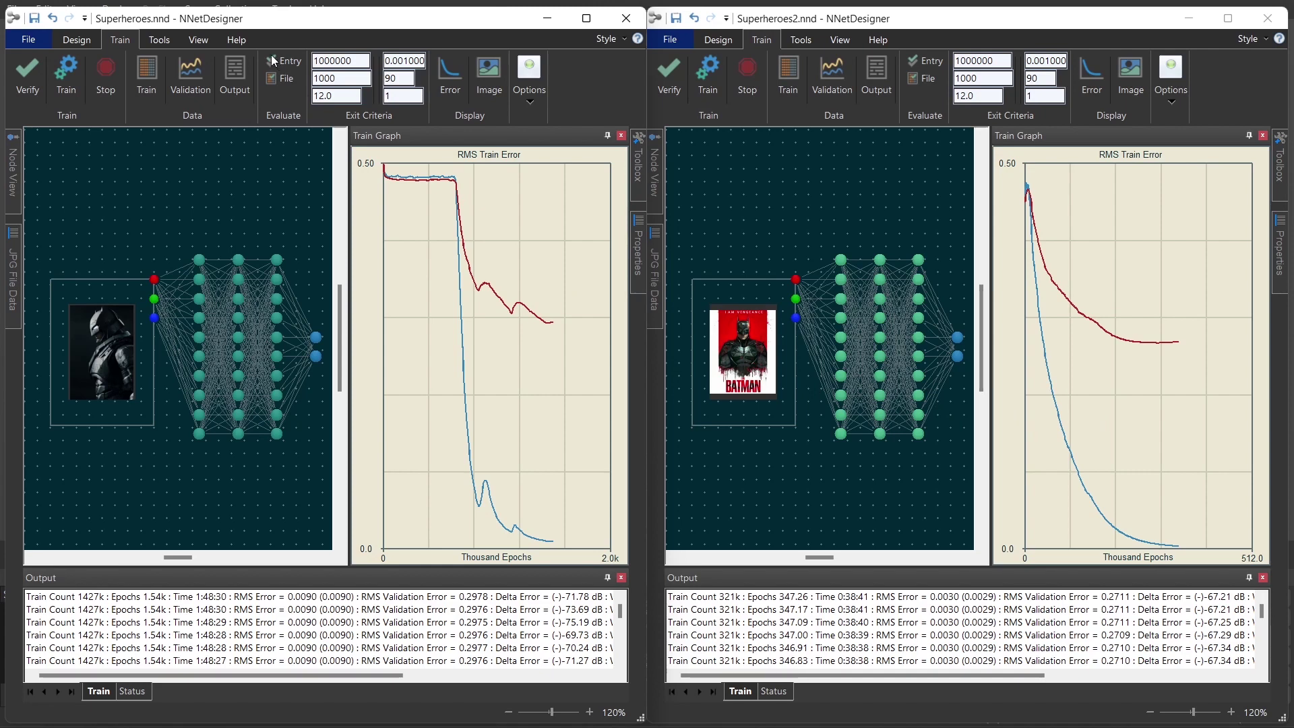
Export the net output data of the trained Superheroes network as Superheroes_NetOutputData.csv in the Superheroes folder, and close the output view
left_click(237, 63)
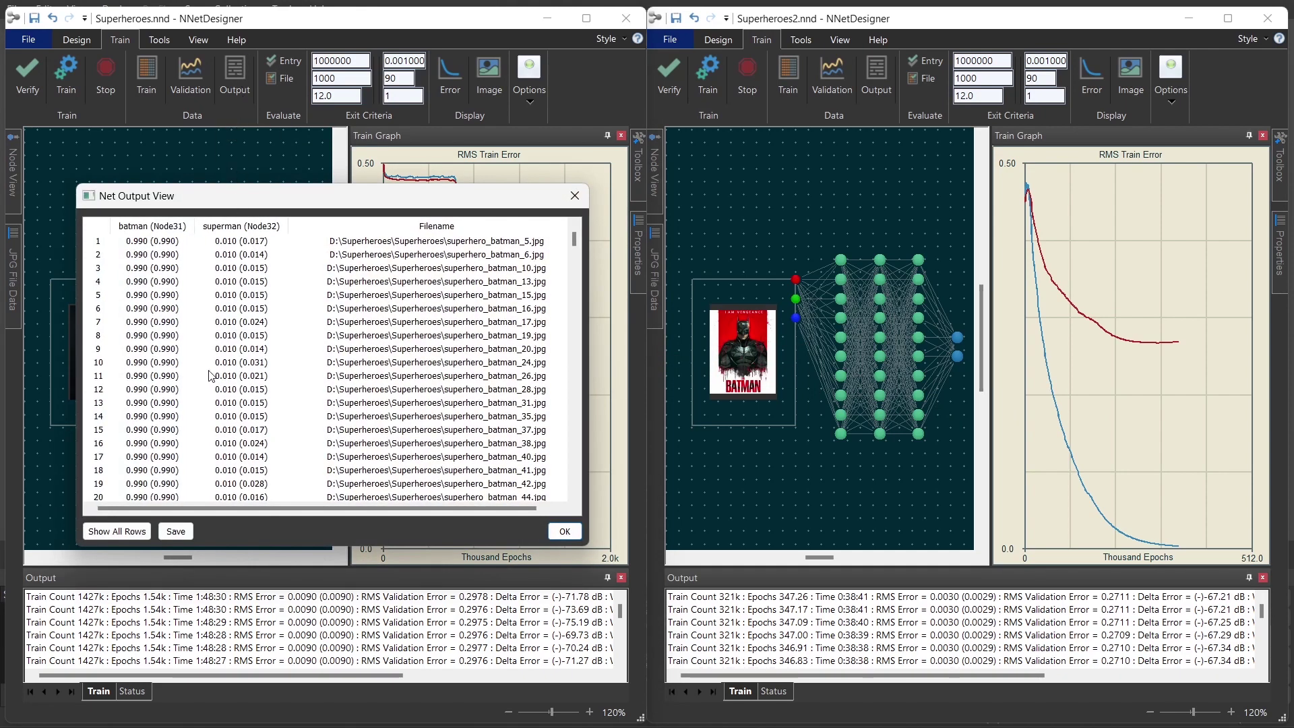
left_click(176, 531)
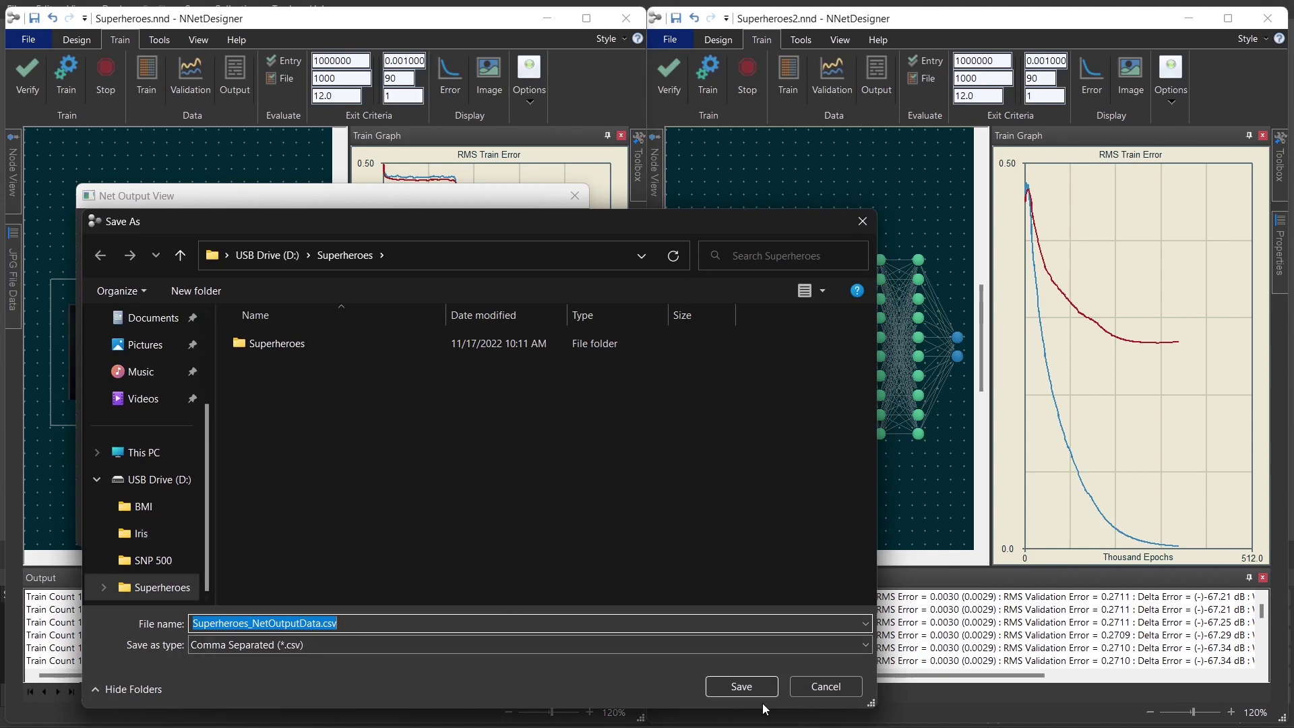
left_click(741, 686)
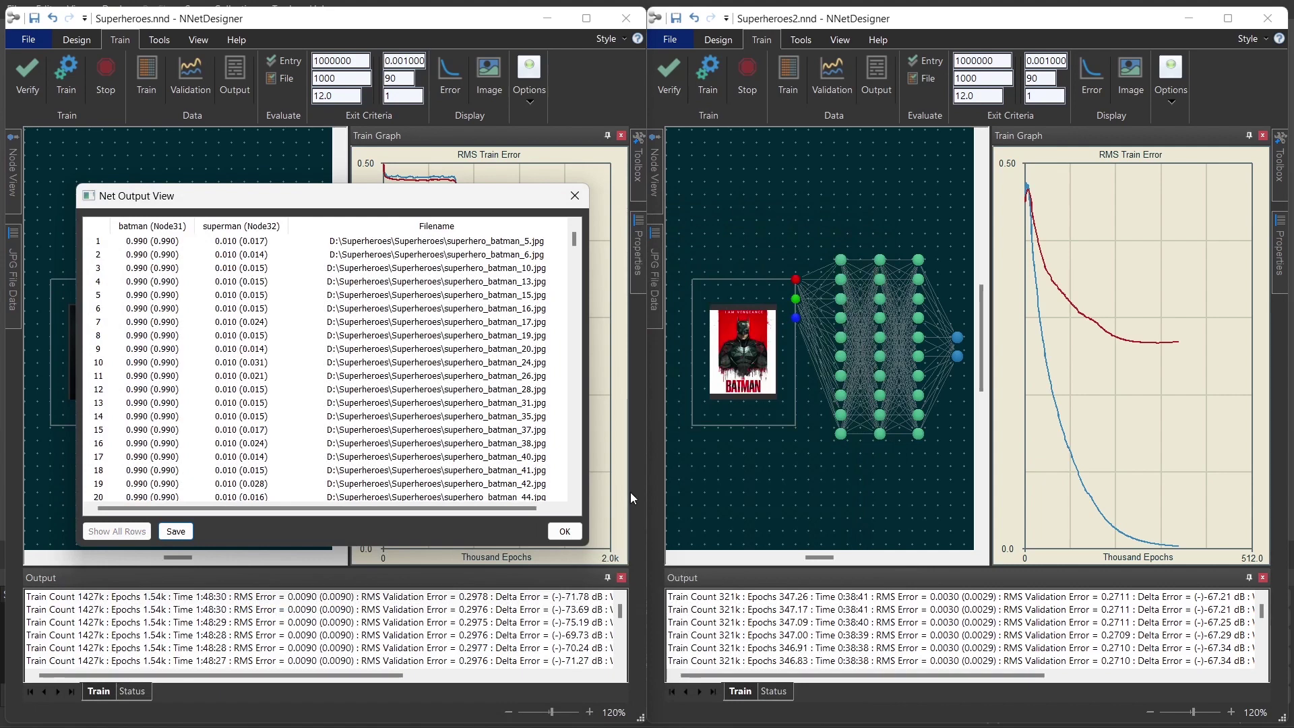
left_click(575, 196)
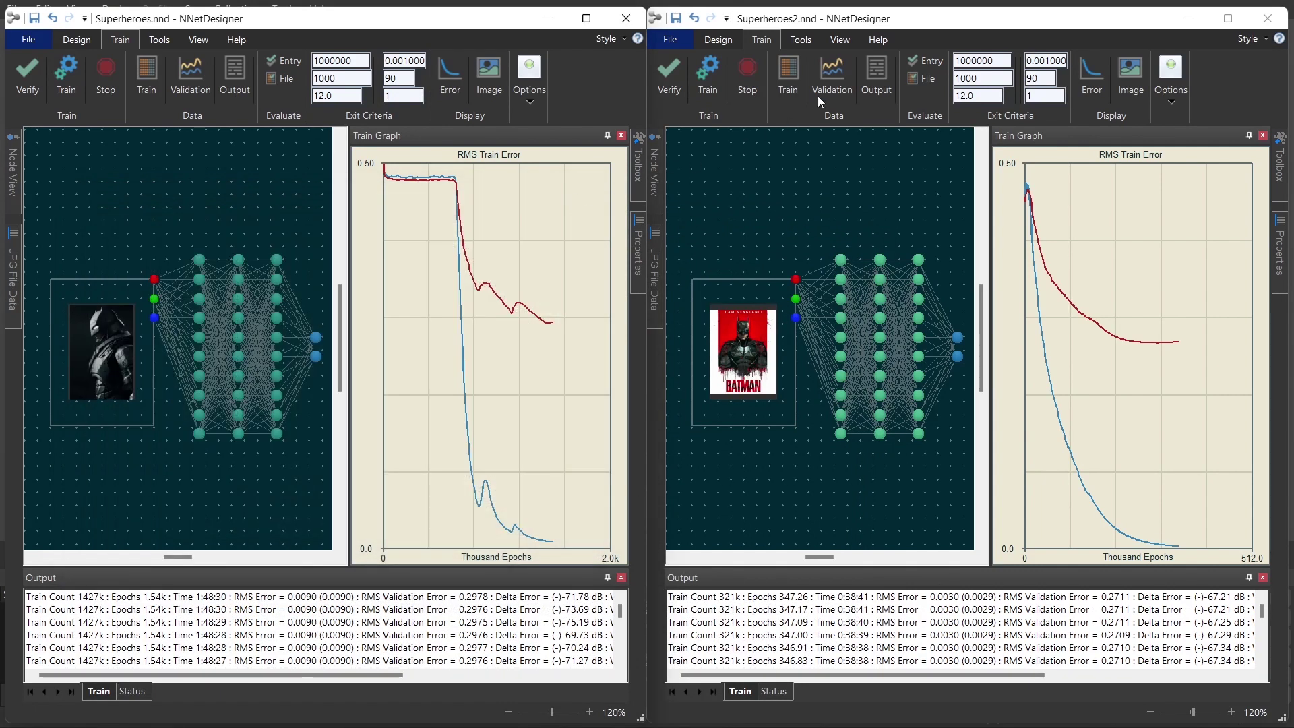
Export the net output data of the trained Superheroes2 network as Superheroes2_NetOutputData.csv in the Superheroes folder, and close the output view
left_click(873, 74)
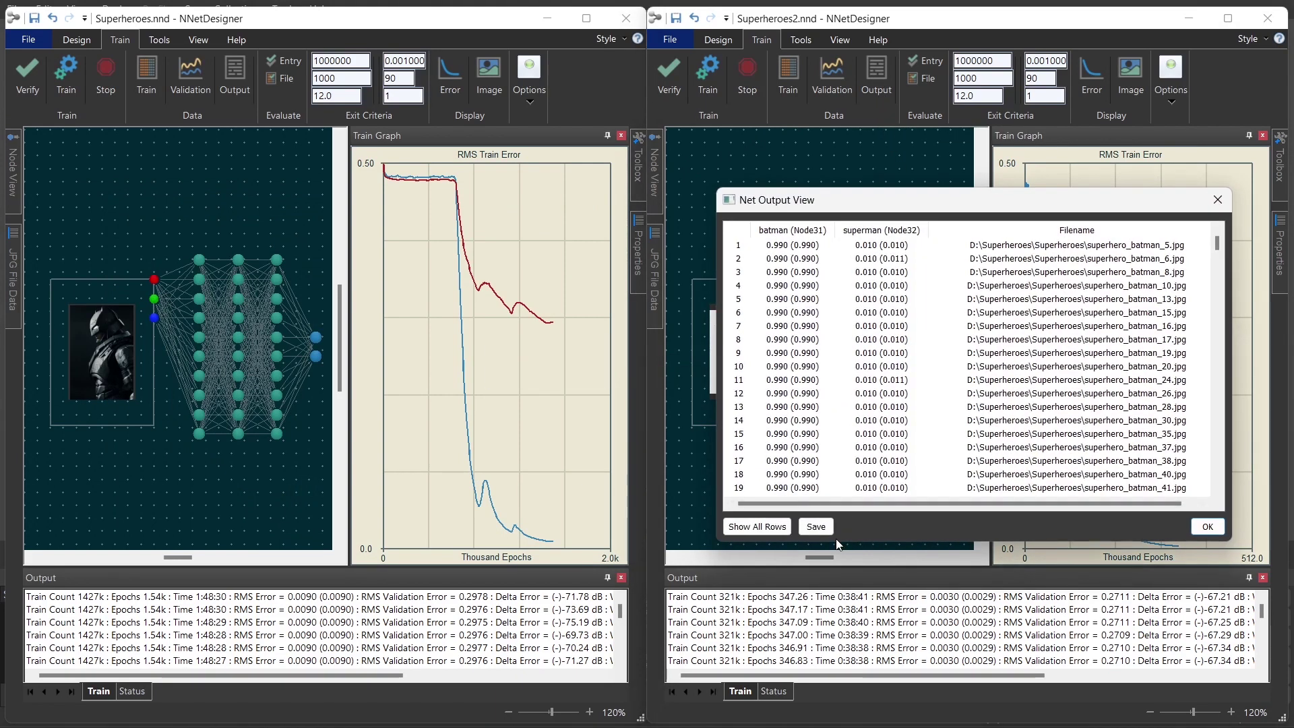
left_click(816, 527)
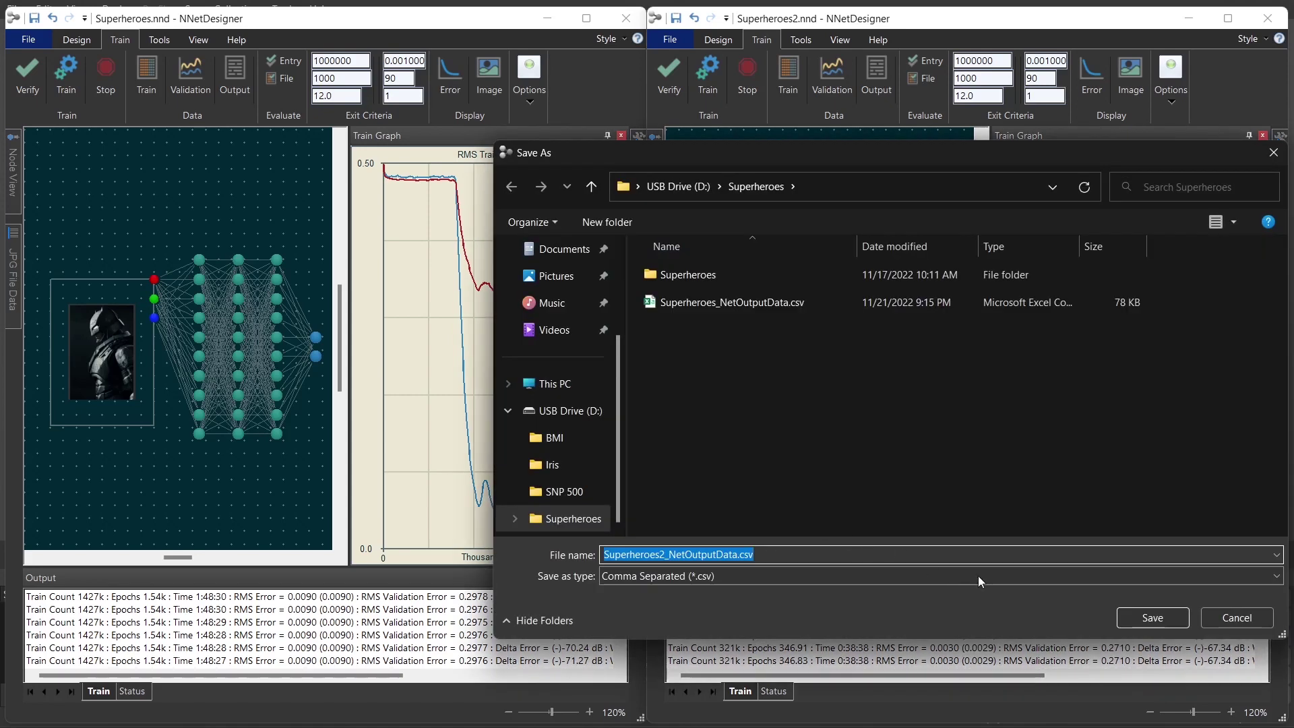
left_click(1168, 616)
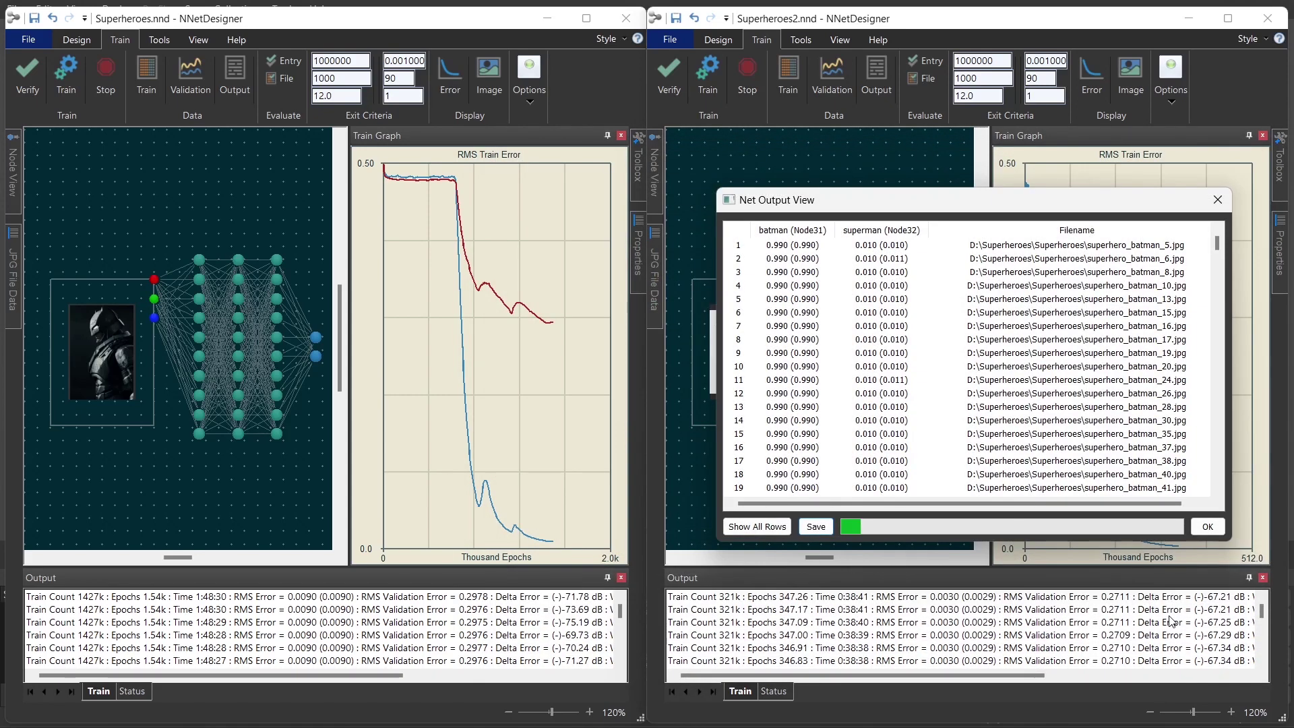
left_click(1208, 528)
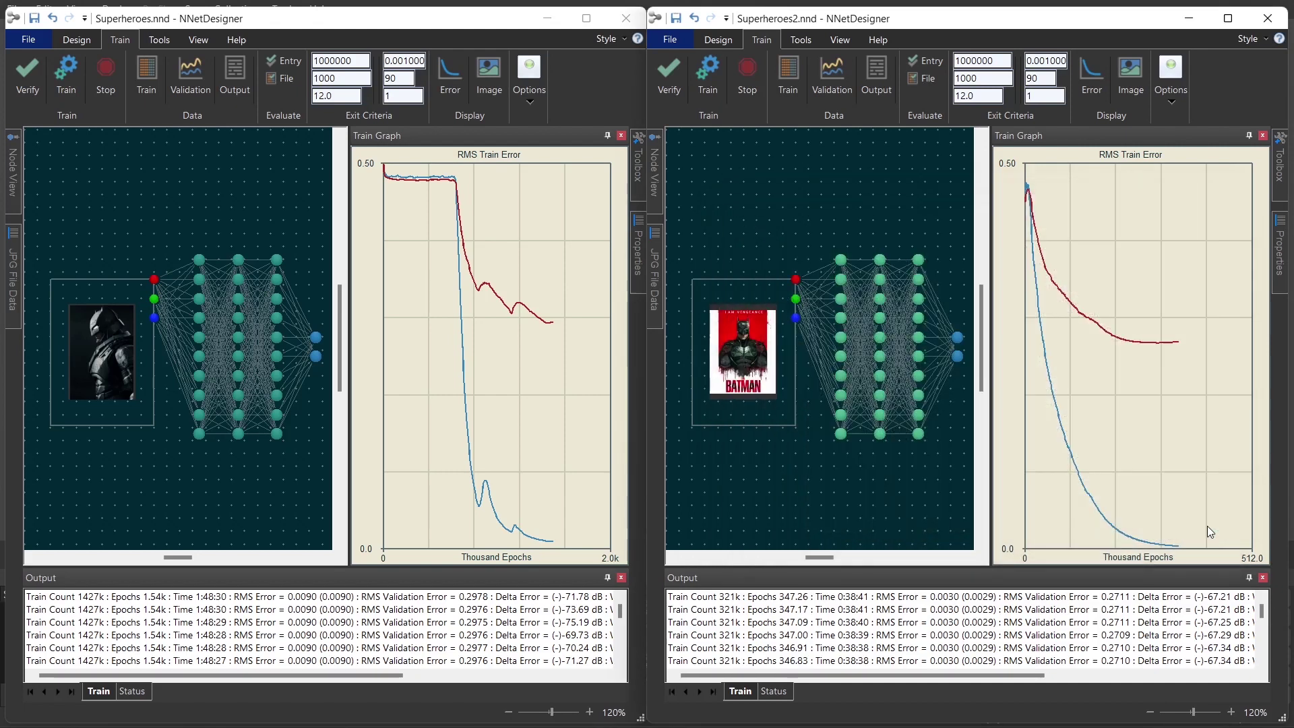